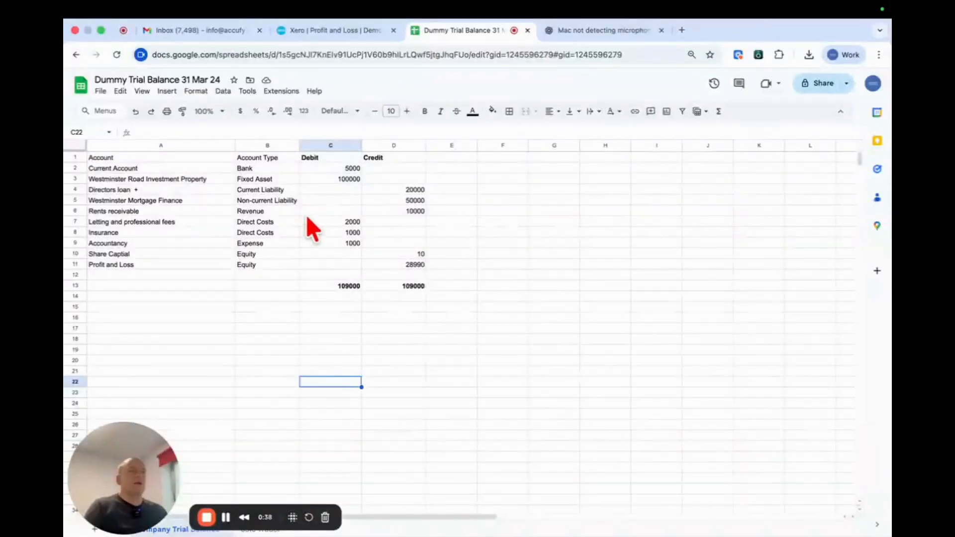
# - Examine the debit total and the individual debit and credit balances in the company trial balance
pyautogui.click(342, 285)
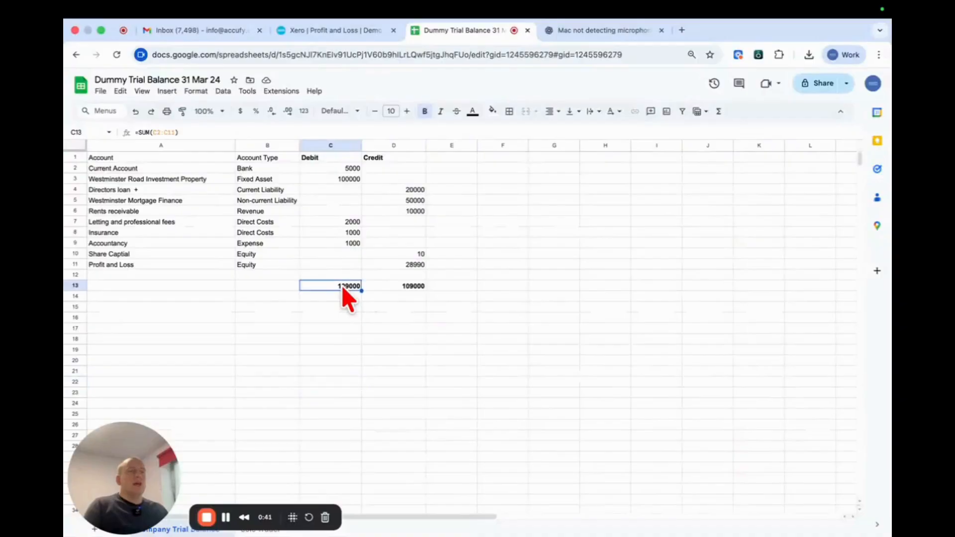
pyautogui.click(333, 189)
pyautogui.click(336, 169)
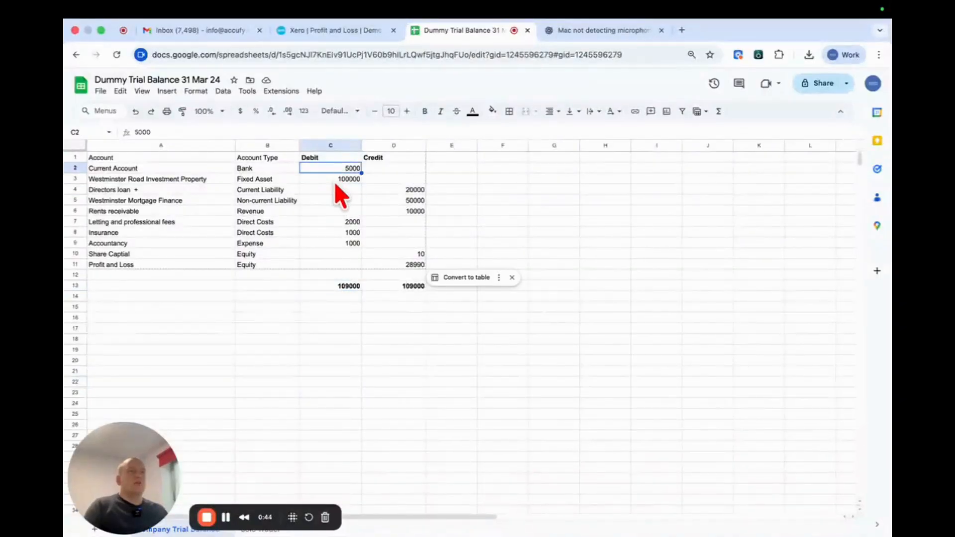
pyautogui.click(334, 179)
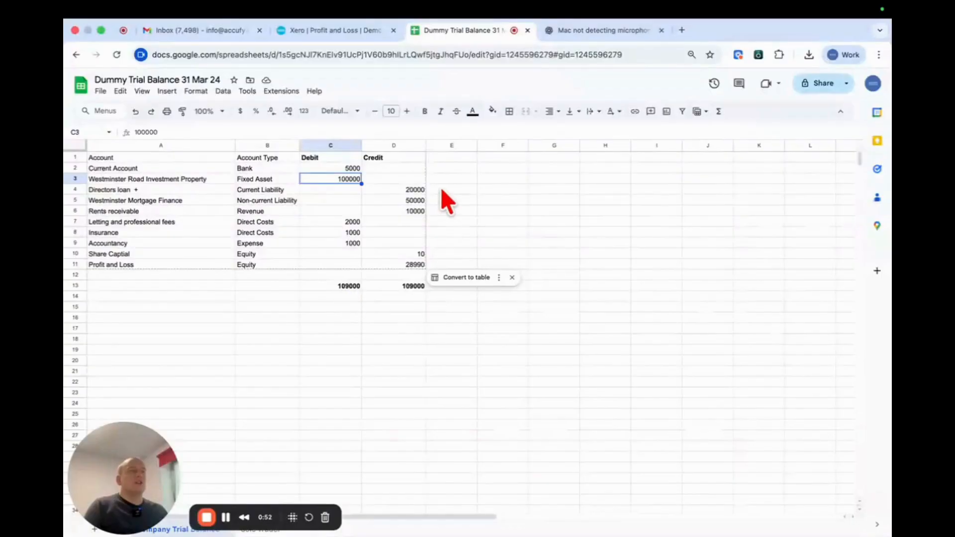
pyautogui.click(420, 191)
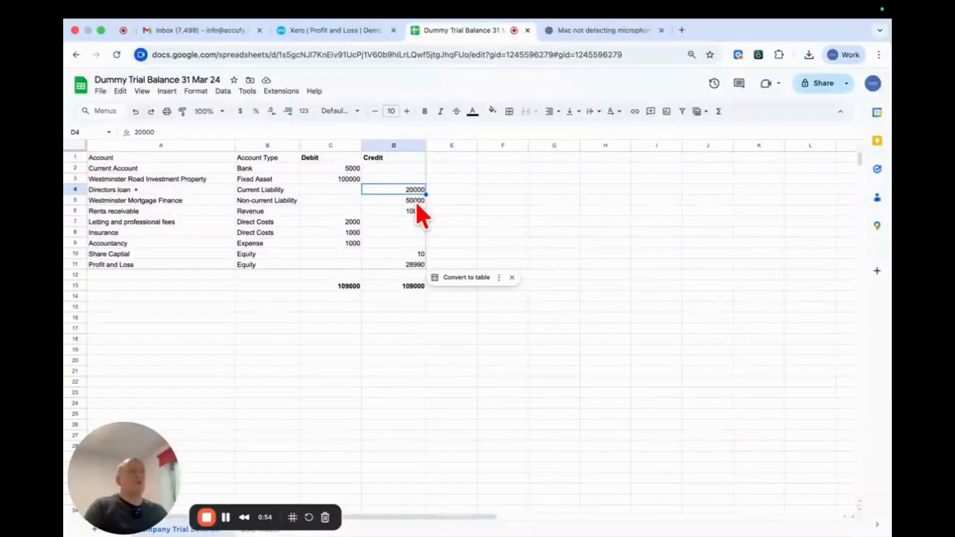
pyautogui.click(418, 203)
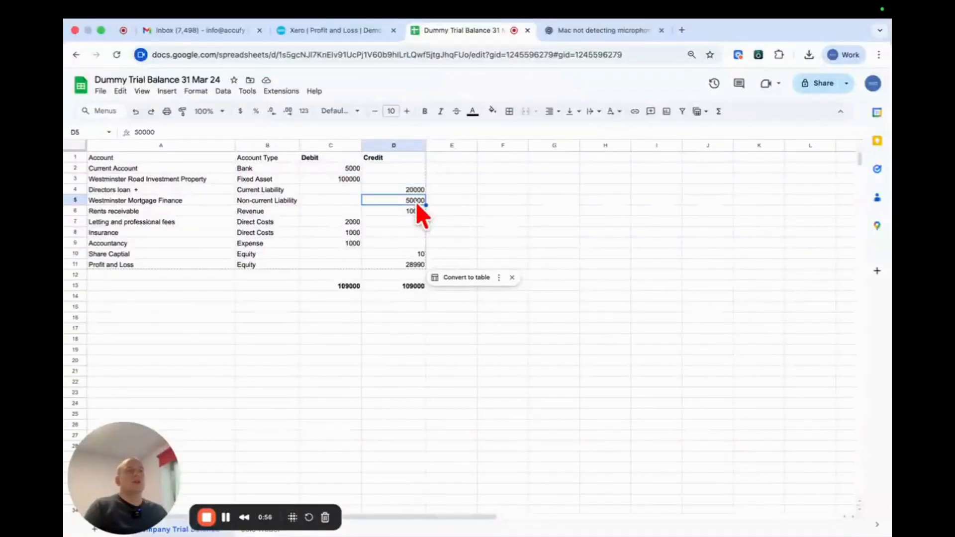
pyautogui.click(420, 211)
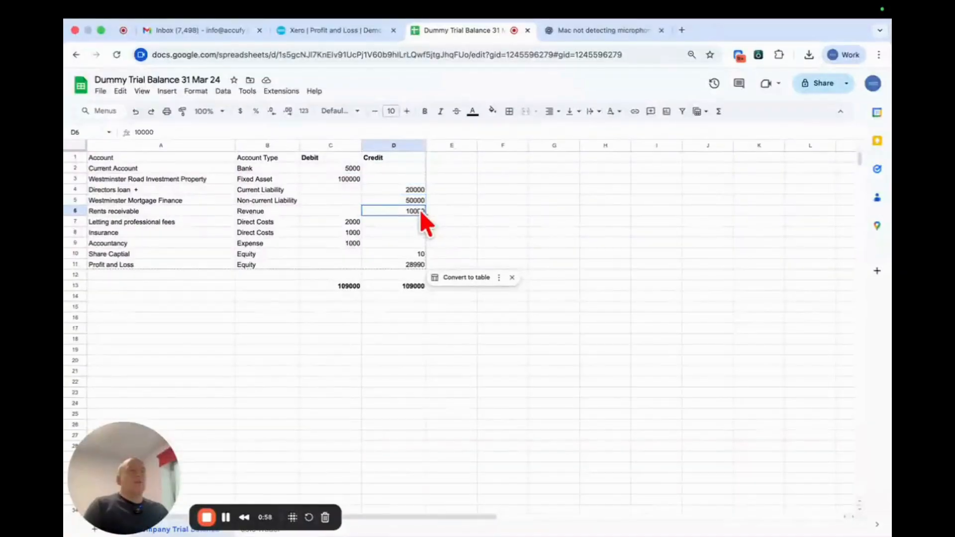
pyautogui.click(413, 257)
pyautogui.press('Down')
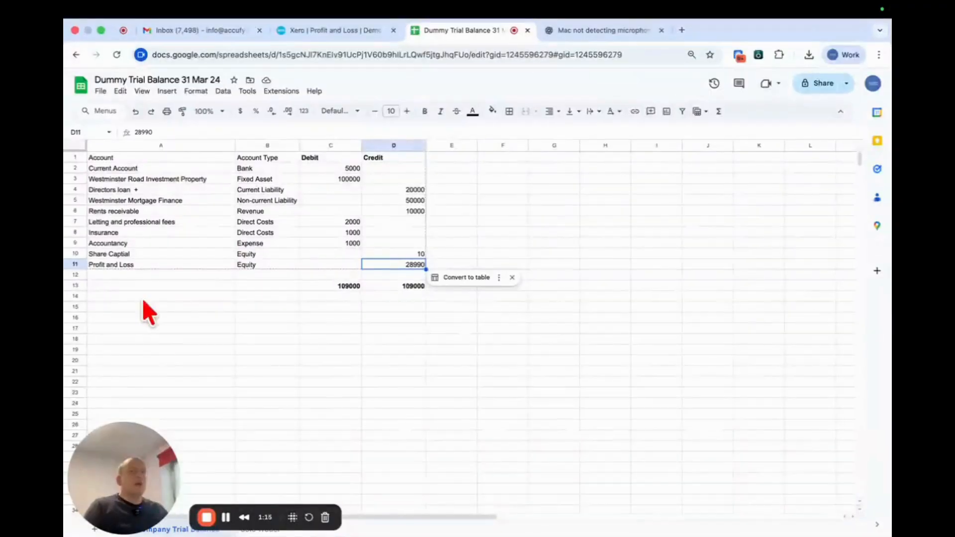
# - Open the Sole Trader sheet and widen its Account Type column slightly
pyautogui.moveTo(128, 485); pyautogui.dragTo(133, 422)
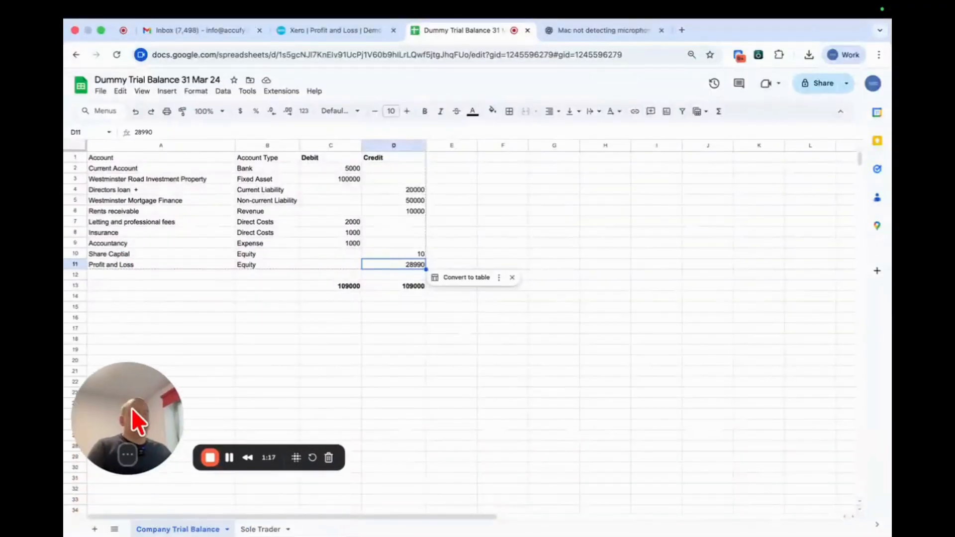
pyautogui.click(254, 527)
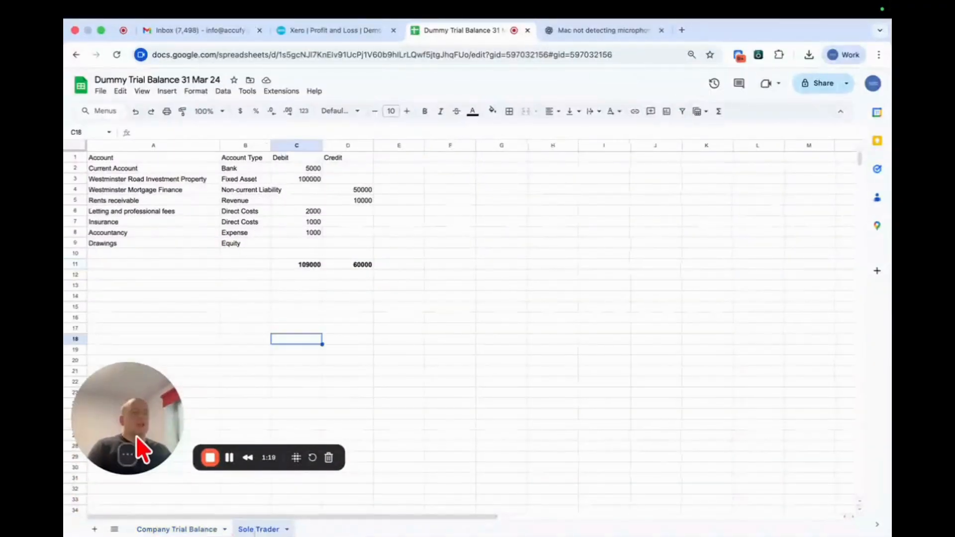
pyautogui.moveTo(142, 450); pyautogui.dragTo(147, 500)
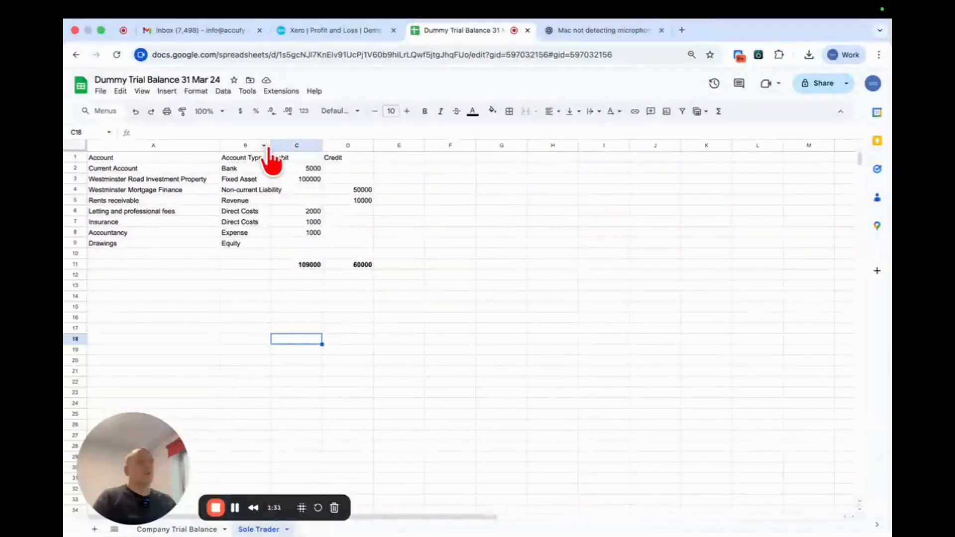
pyautogui.moveTo(274, 147); pyautogui.dragTo(287, 146)
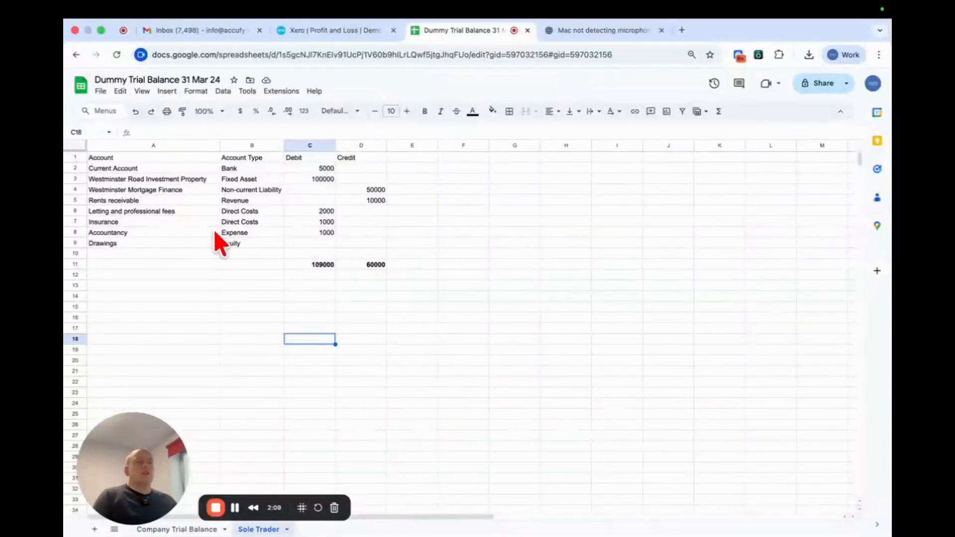
# - Enter 49000 as the credit balance for Drawings in the Sole Trader trial balance
pyautogui.click(188, 246)
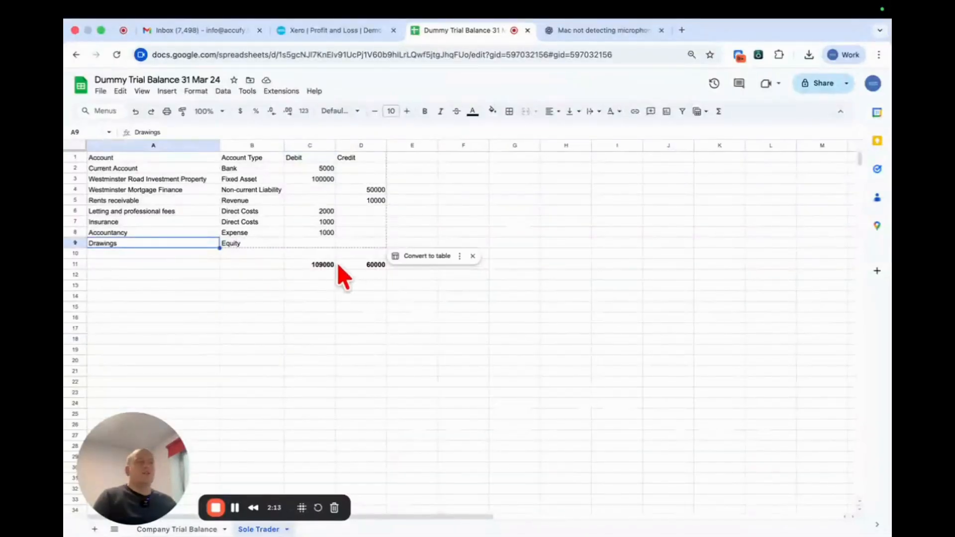
pyautogui.click(362, 242)
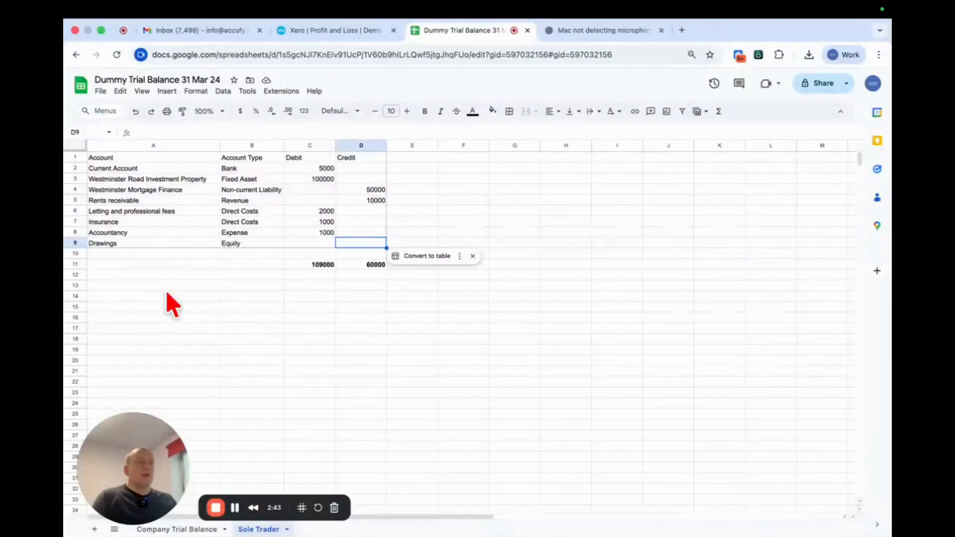
pyautogui.press('Left')
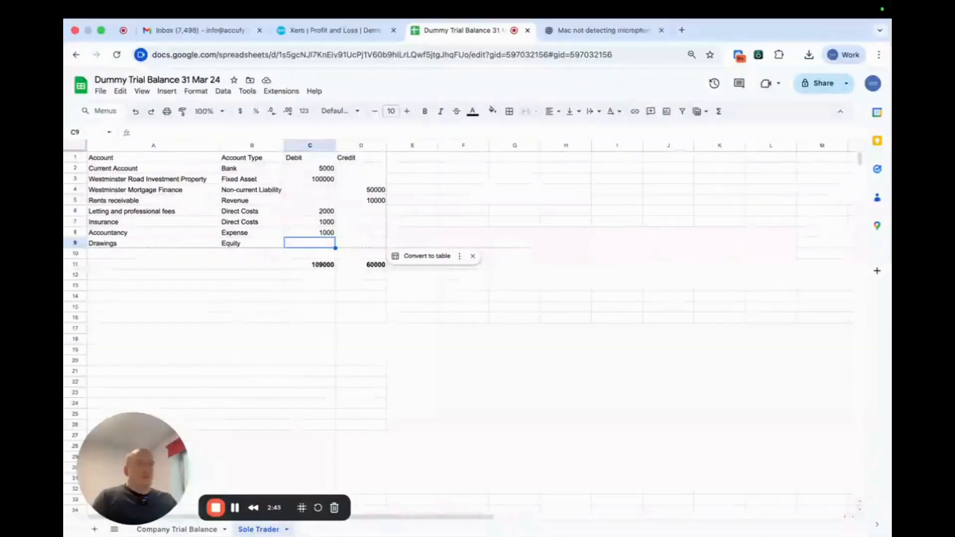
pyautogui.press('Right')
pyautogui.press('Left')
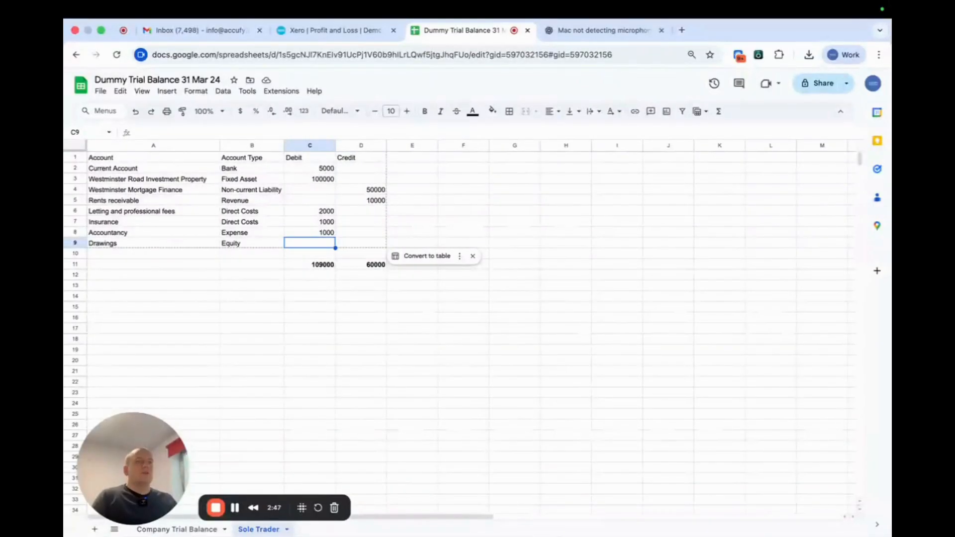
pyautogui.press('Right')
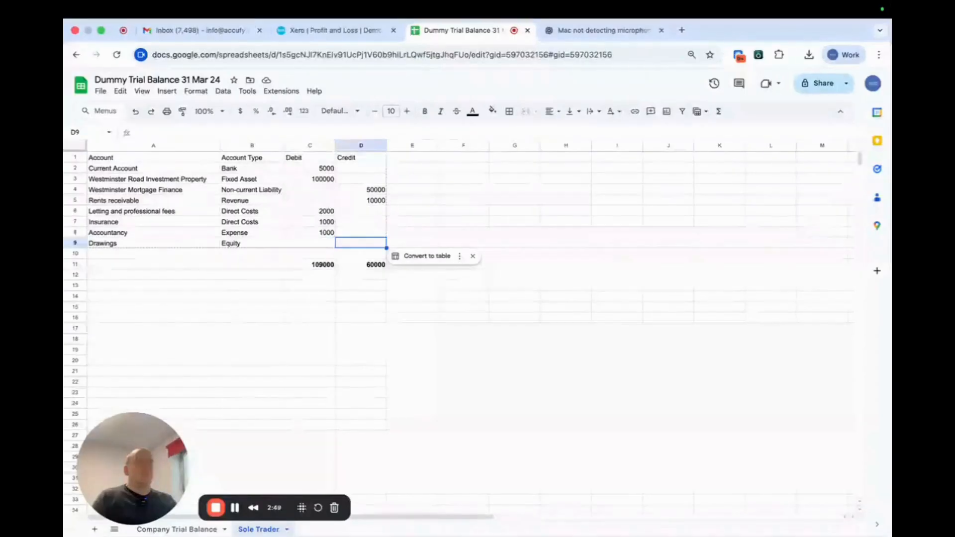
pyautogui.write('49000')
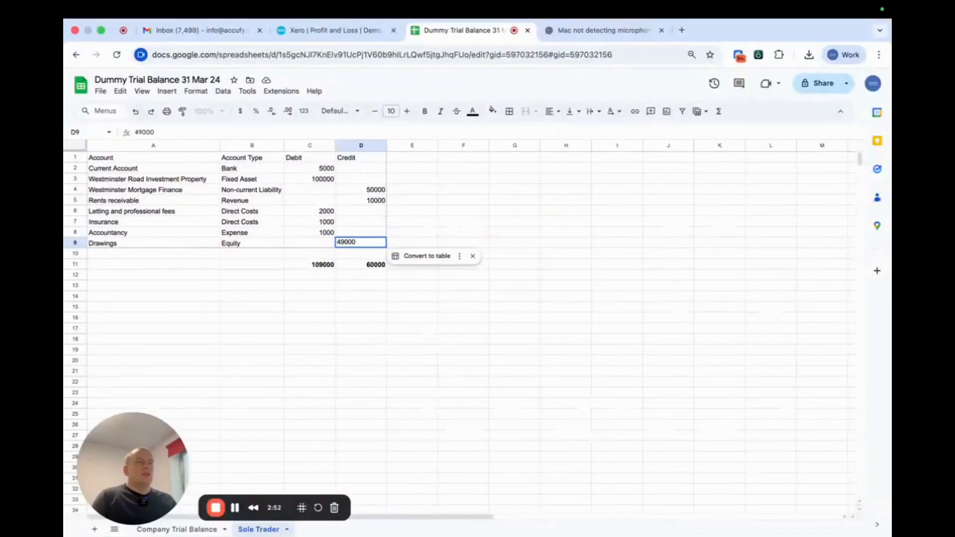
pyautogui.press('Return')
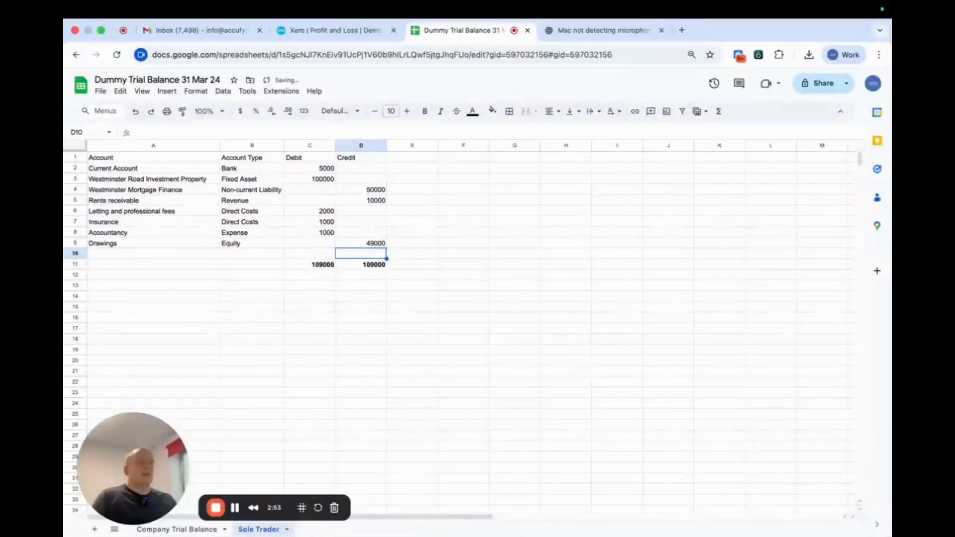
pyautogui.click(361, 243)
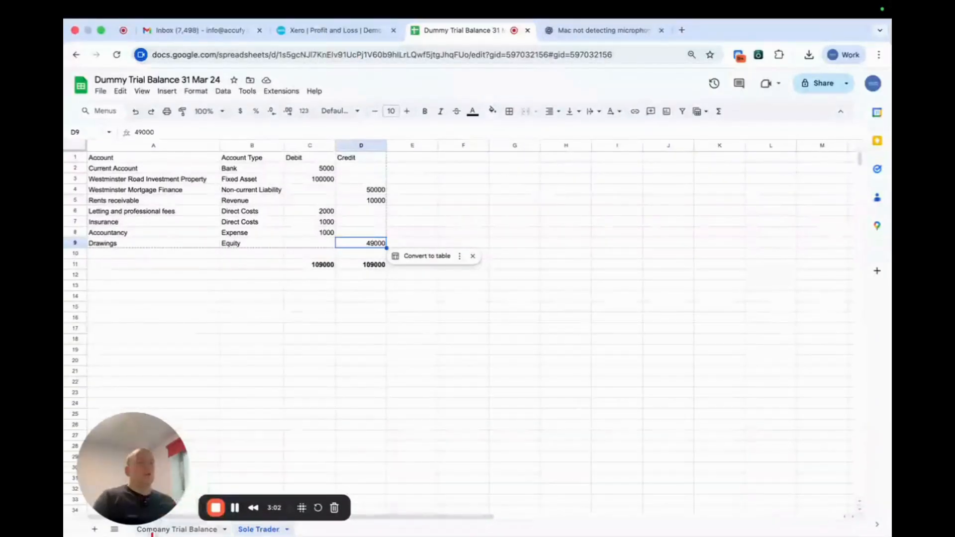
# - Return to the Company Trial Balance sheet, and switch to Xero to open Conversion balances from the accounting settings
pyautogui.click(174, 530)
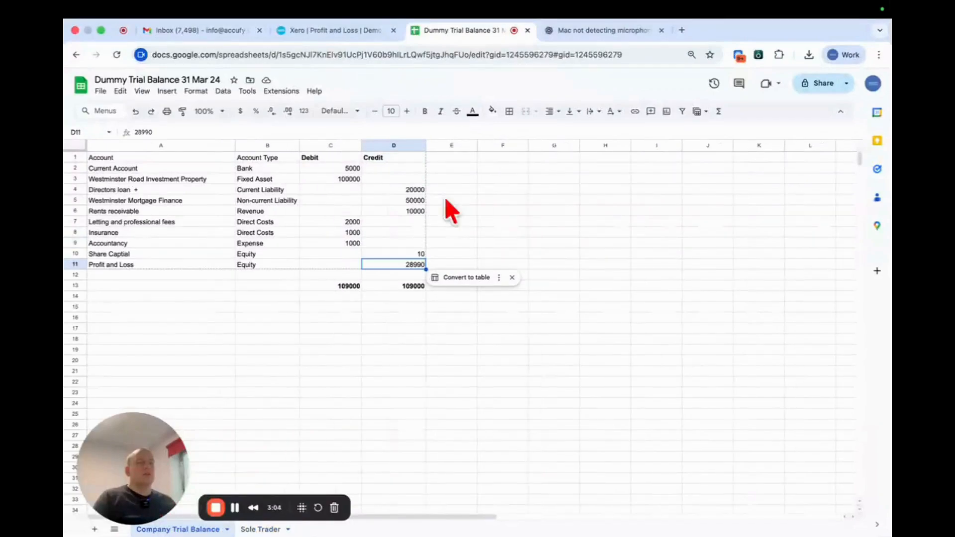
pyautogui.click(347, 29)
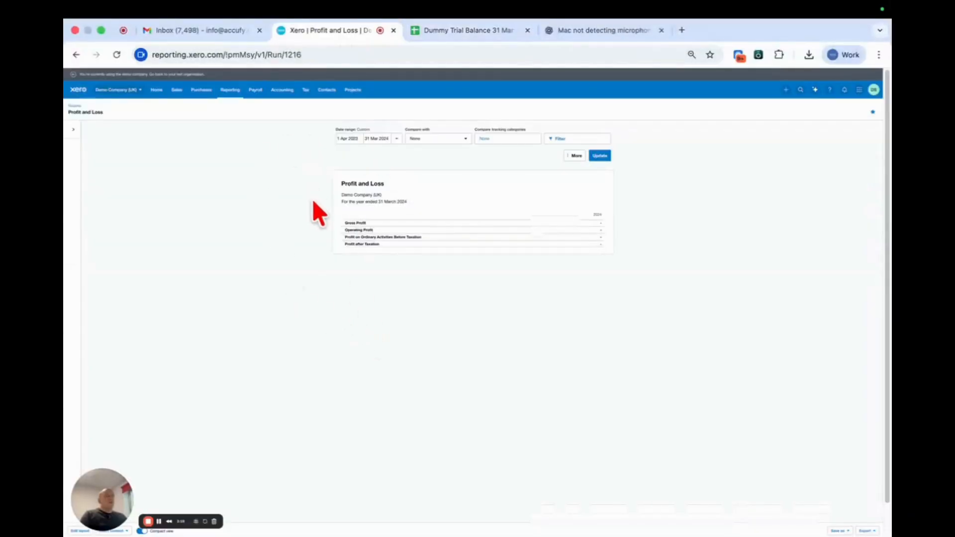
pyautogui.click(291, 92)
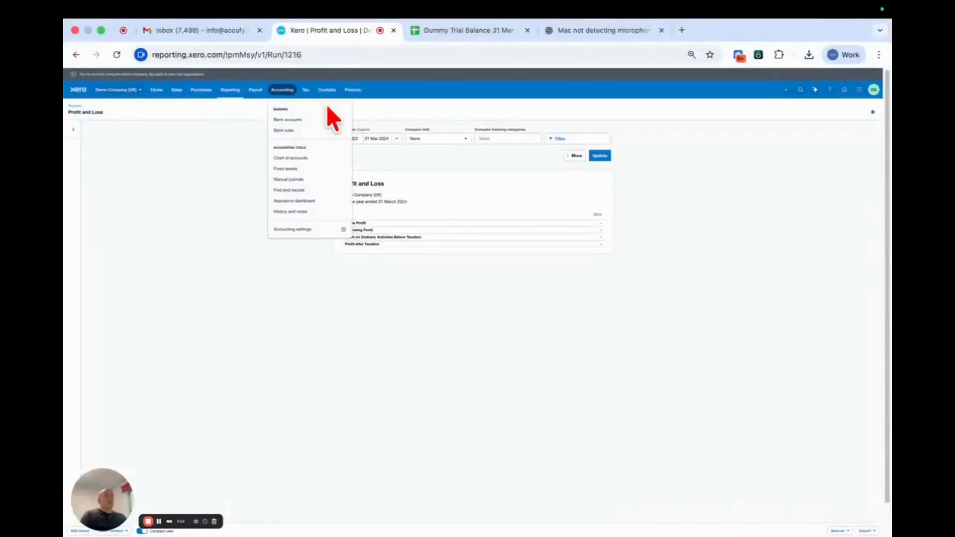
pyautogui.click(309, 230)
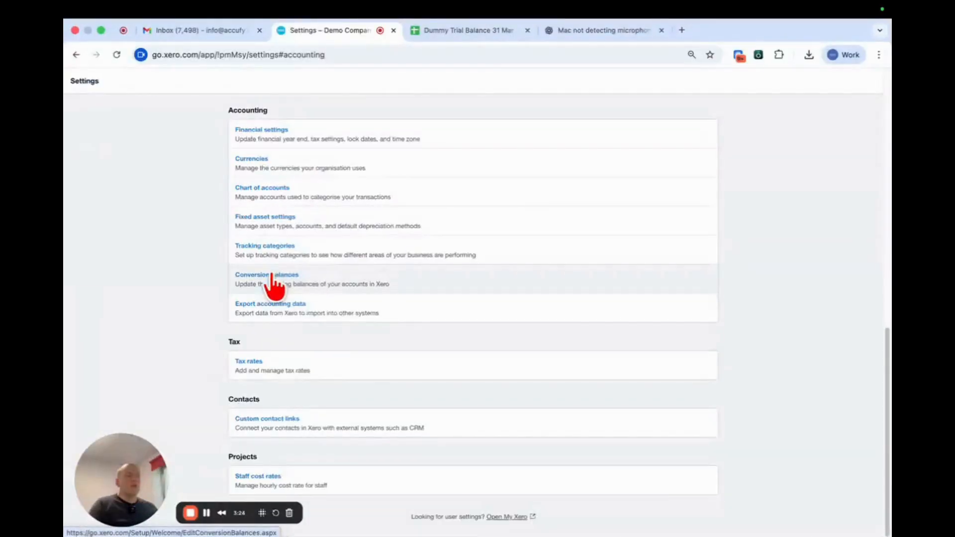
pyautogui.click(272, 278)
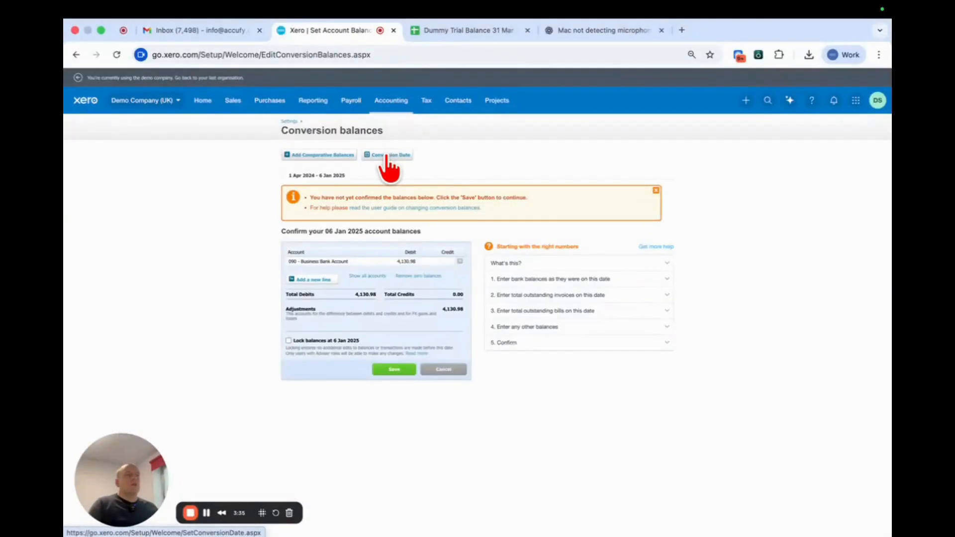
# - Set the conversion date to April 2024 and save it
pyautogui.click(387, 157)
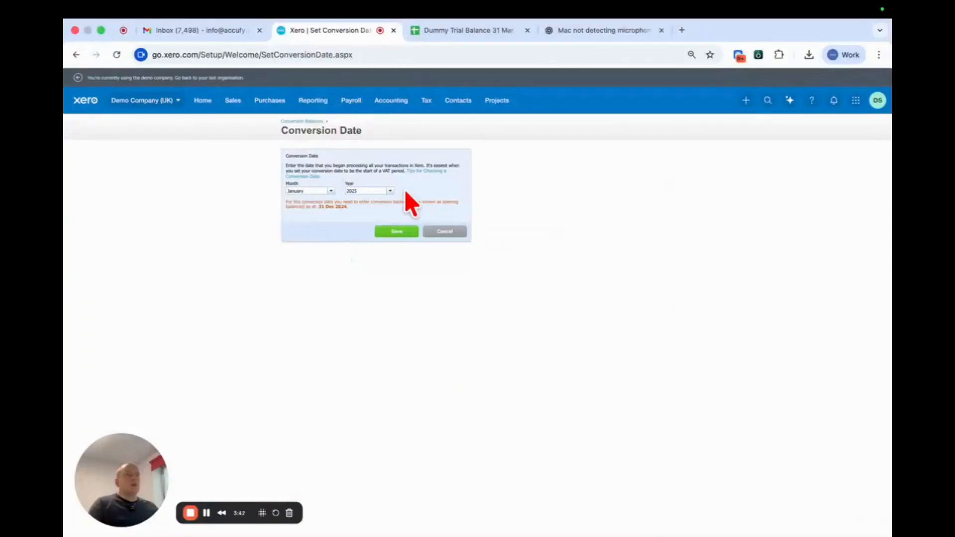
pyautogui.click(390, 192)
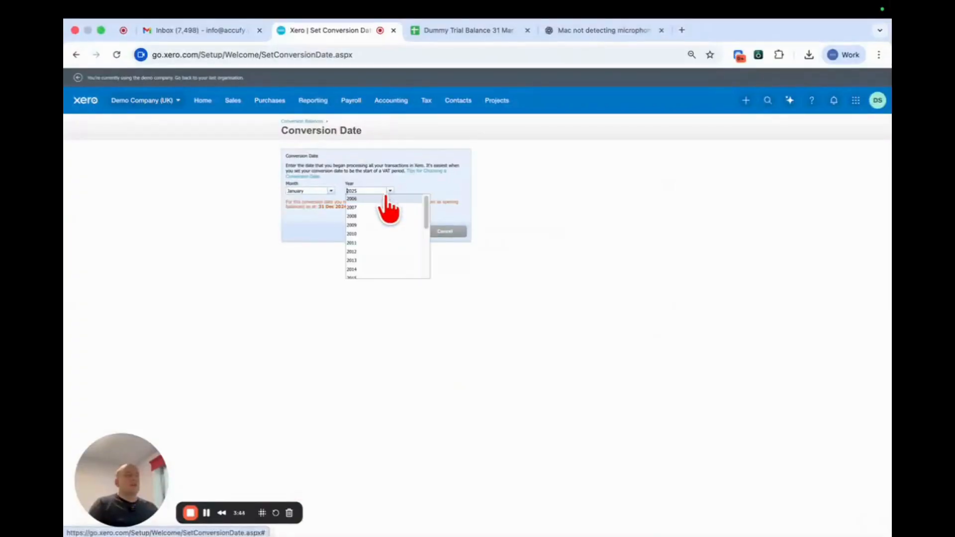
pyautogui.moveTo(427, 214); pyautogui.dragTo(420, 262)
pyautogui.click(387, 248)
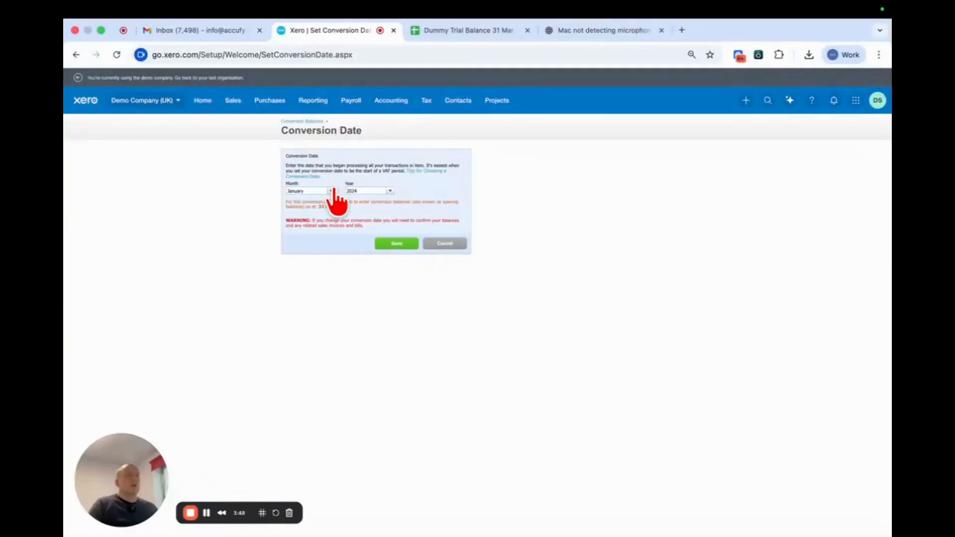
pyautogui.click(331, 191)
pyautogui.click(253, 204)
pyautogui.click(331, 191)
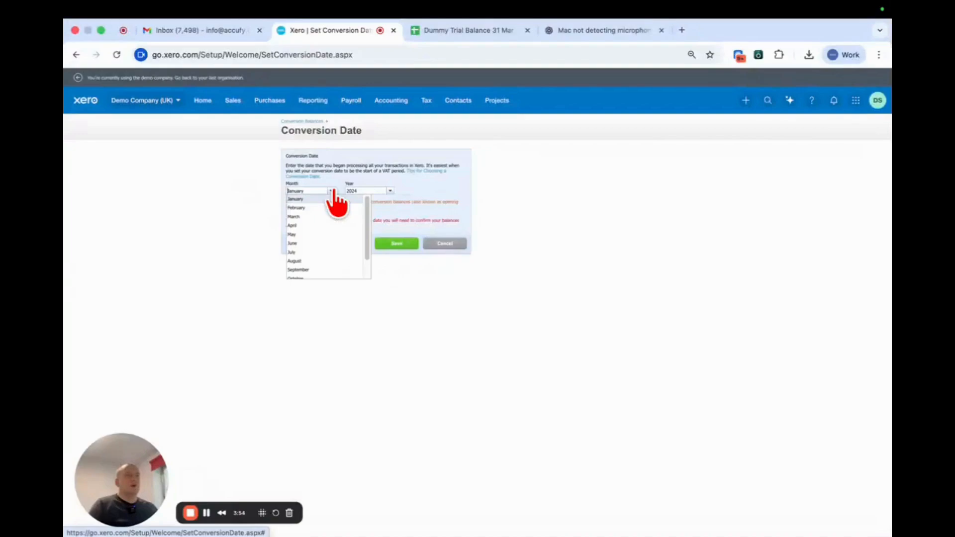
pyautogui.click(307, 222)
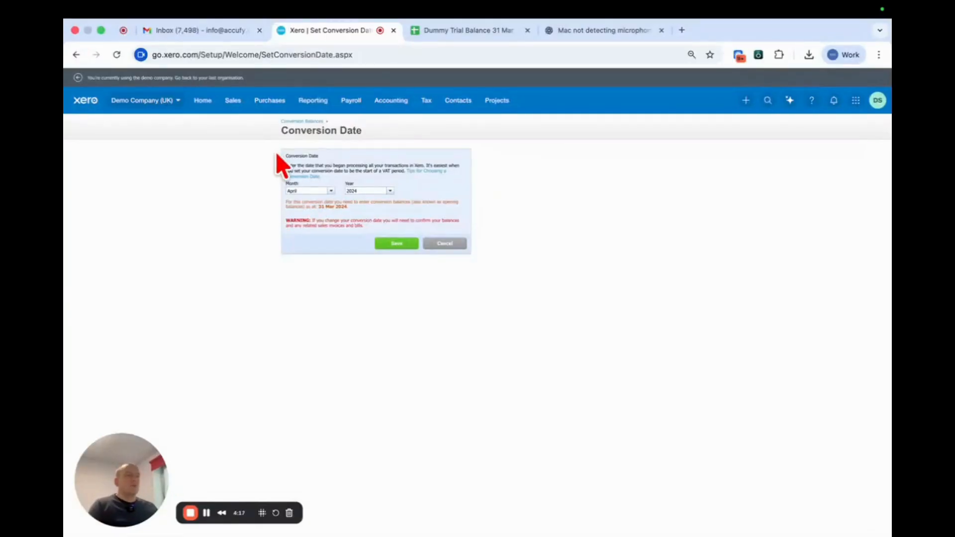
pyautogui.click(391, 245)
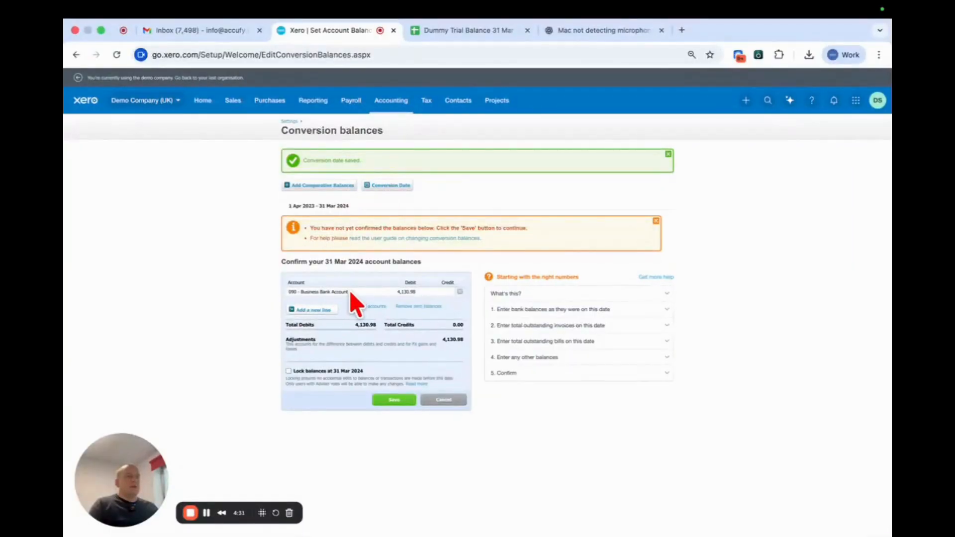
# - Add four blank account lines below the Business Bank Account in the 31 Mar 2024 conversion balances
pyautogui.click(322, 313)
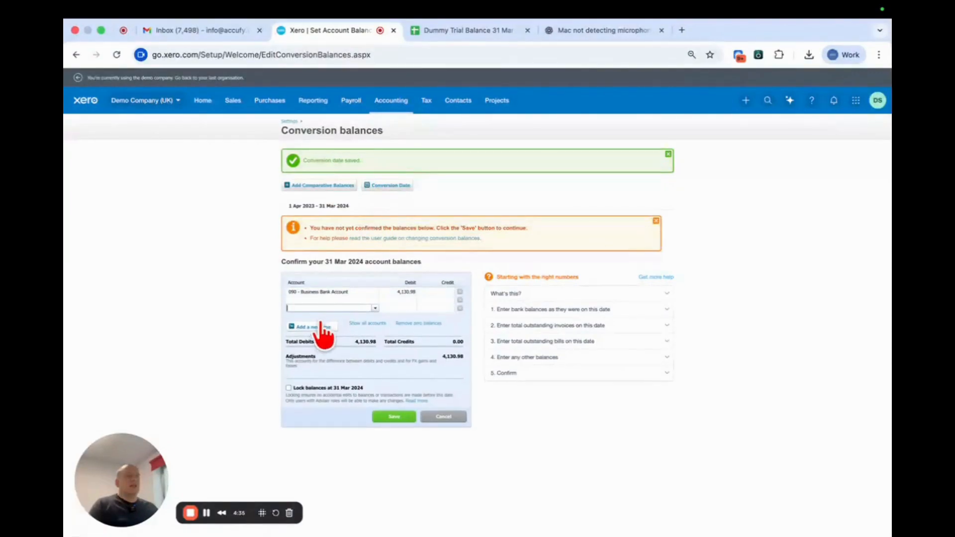
pyautogui.click(322, 326)
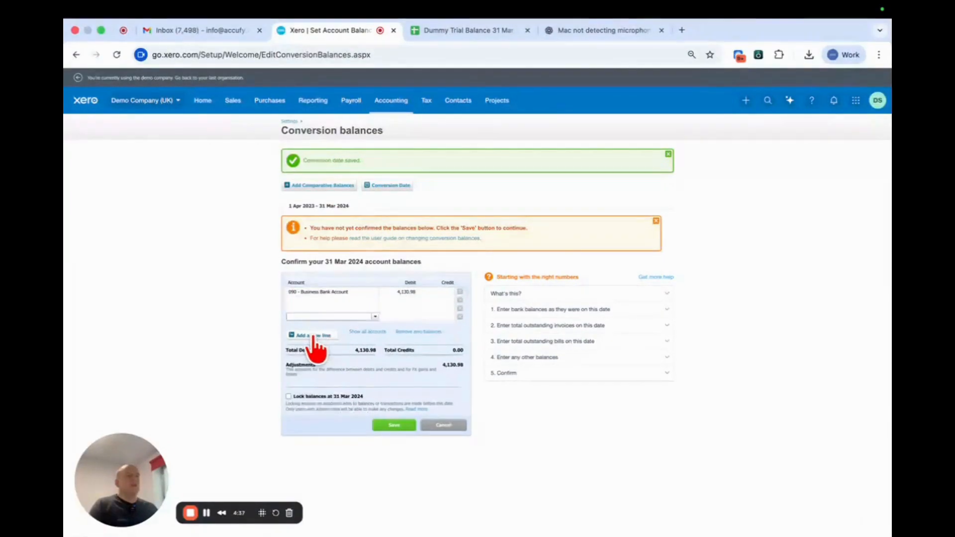
pyautogui.click(316, 335)
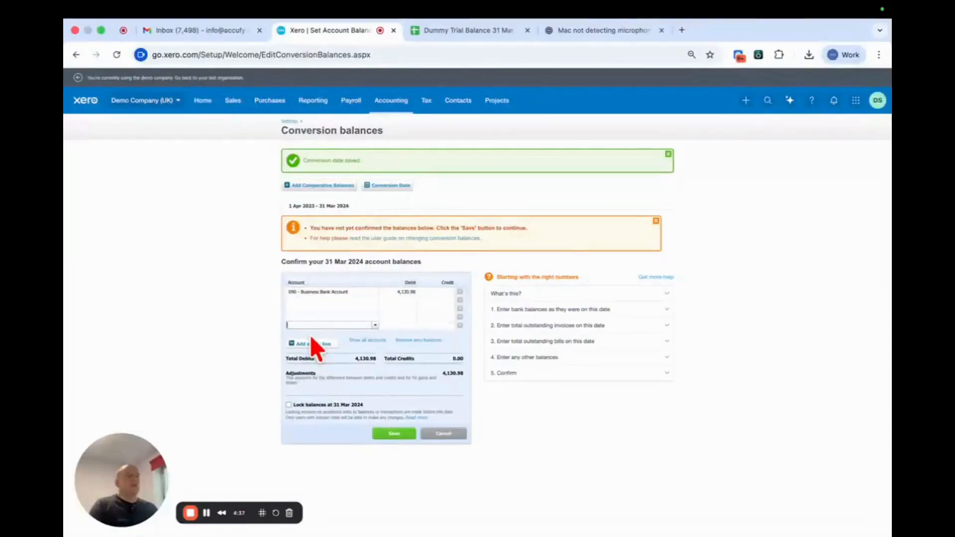
# - Check the Company Trial Balance sheet, and enter 50000 as the debit balance for the Business Bank Account in Xero
pyautogui.click(434, 36)
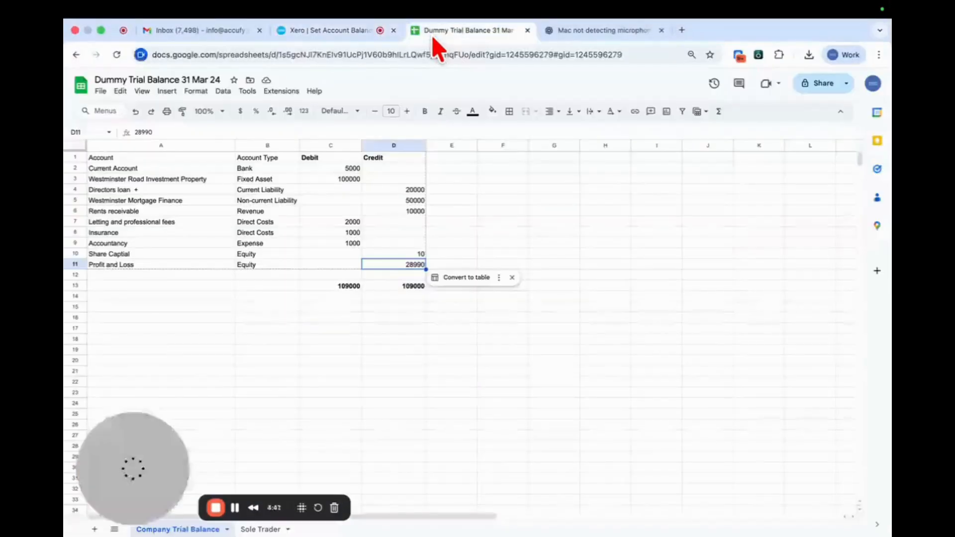
pyautogui.click(348, 32)
pyautogui.click(401, 291)
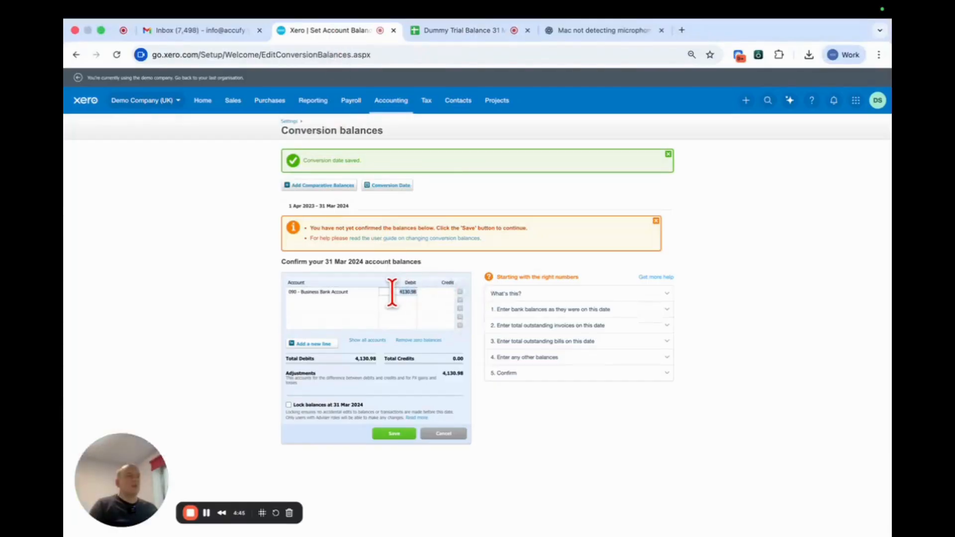
pyautogui.write('1')
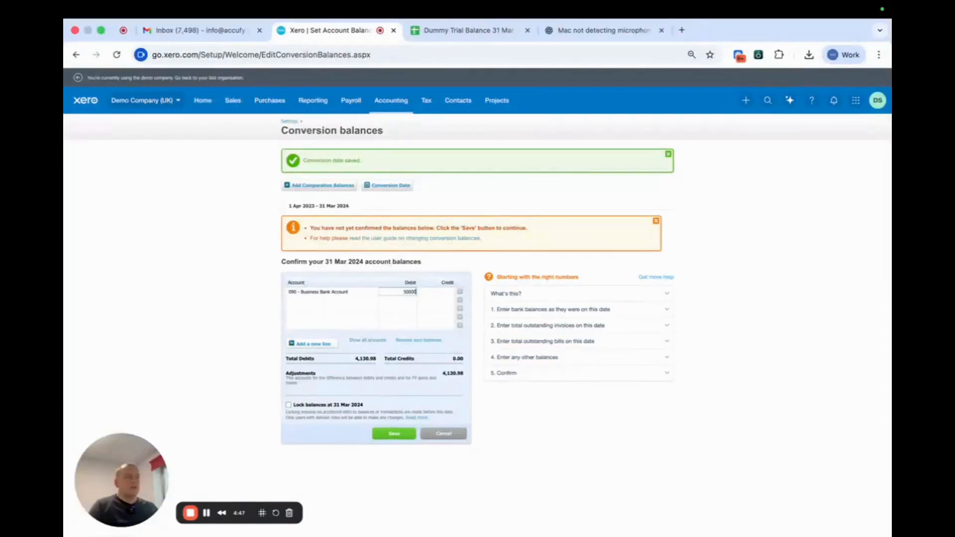
pyautogui.click(446, 34)
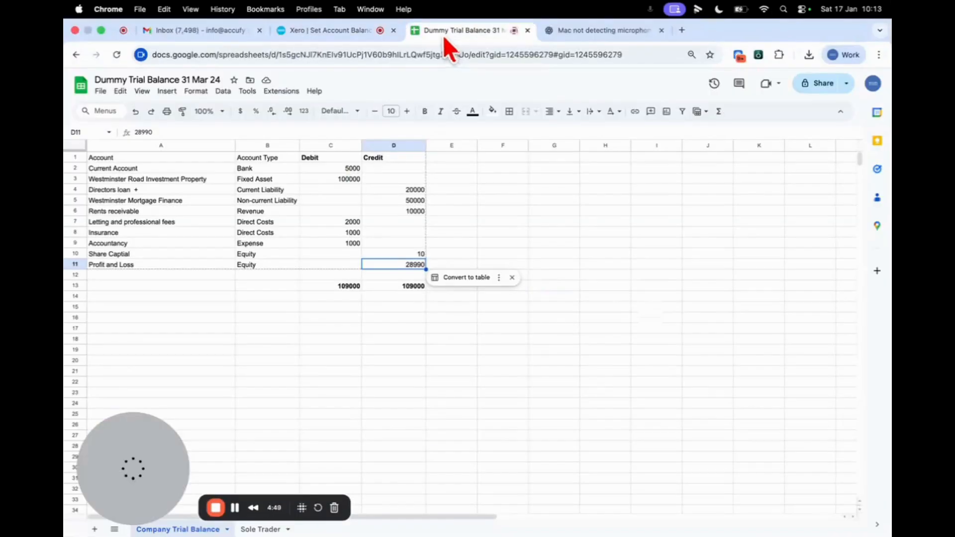
pyautogui.click(338, 30)
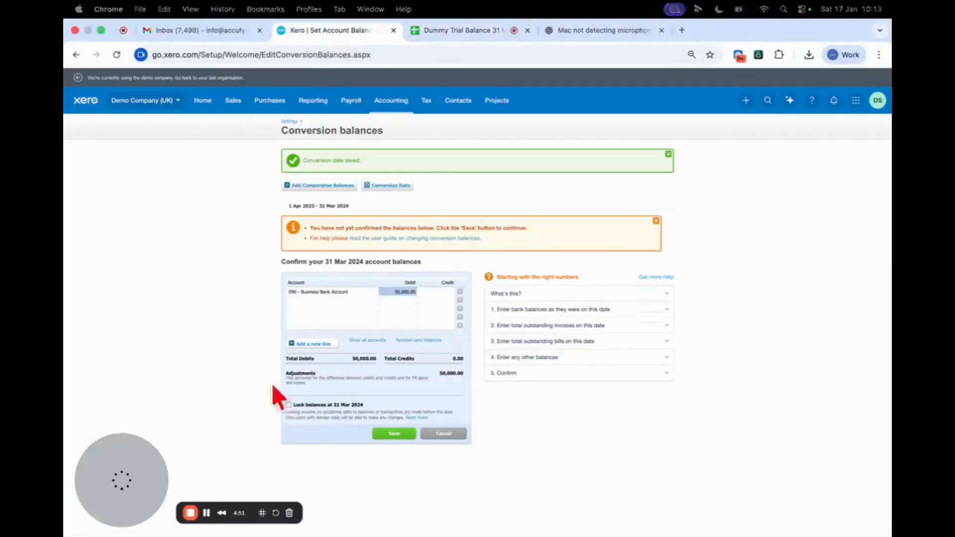
# - Check the company trial balance, and add 703 - Westminster Road Investment Property as the account on the second conversion balance line
pyautogui.click(426, 28)
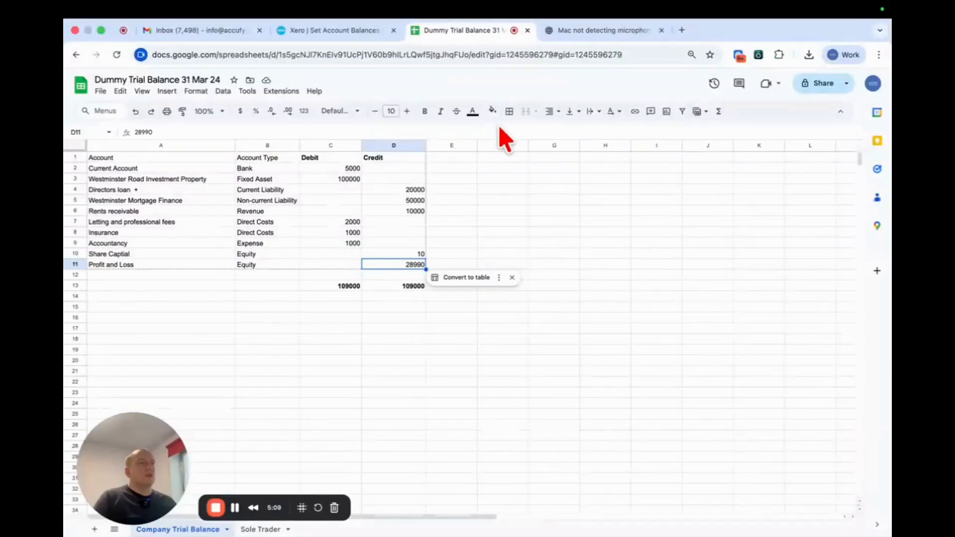
pyautogui.click(342, 35)
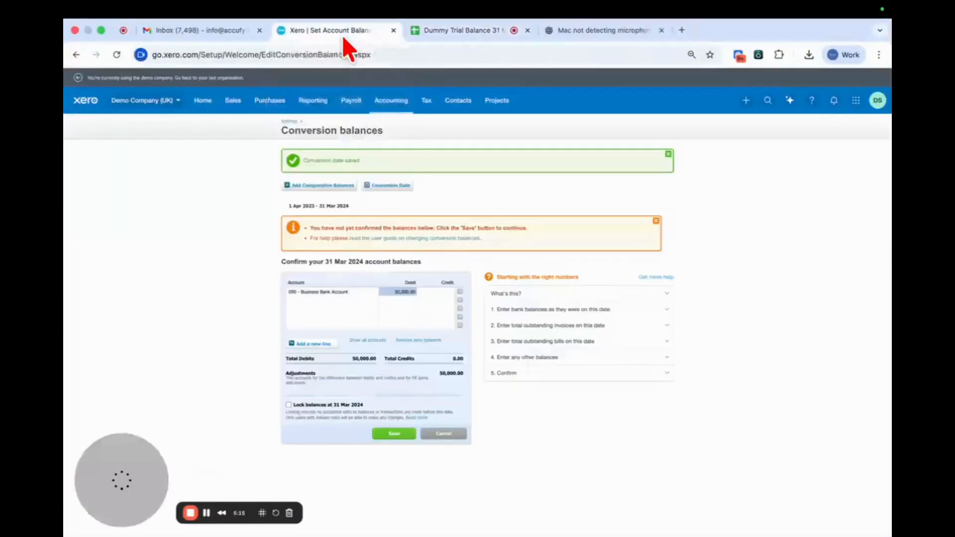
pyautogui.click(313, 306)
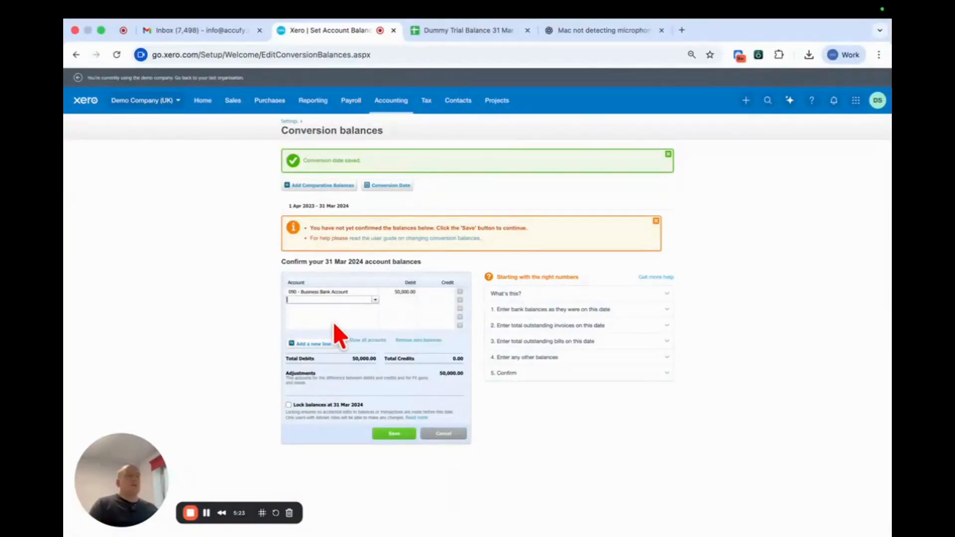
pyautogui.write('west')
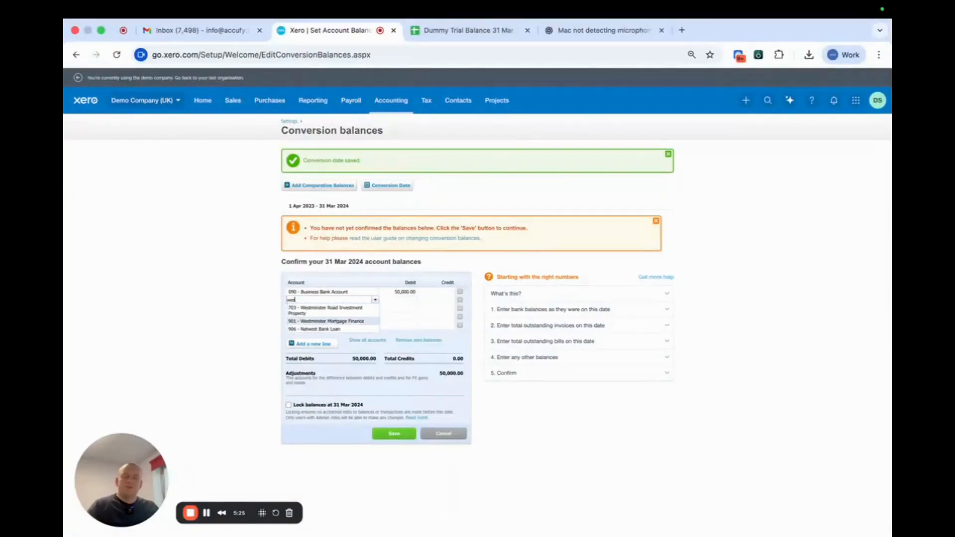
pyautogui.click(343, 310)
pyautogui.click(453, 31)
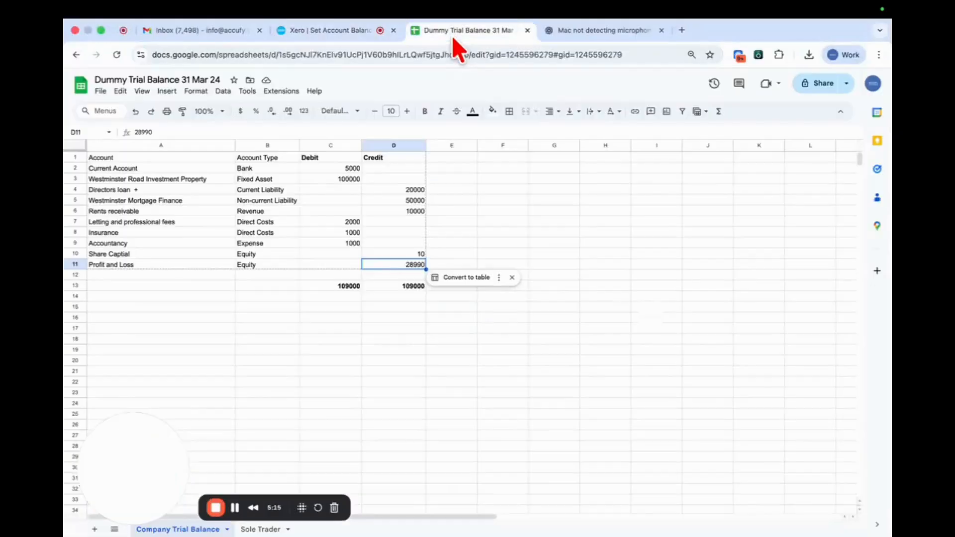
pyautogui.click(351, 31)
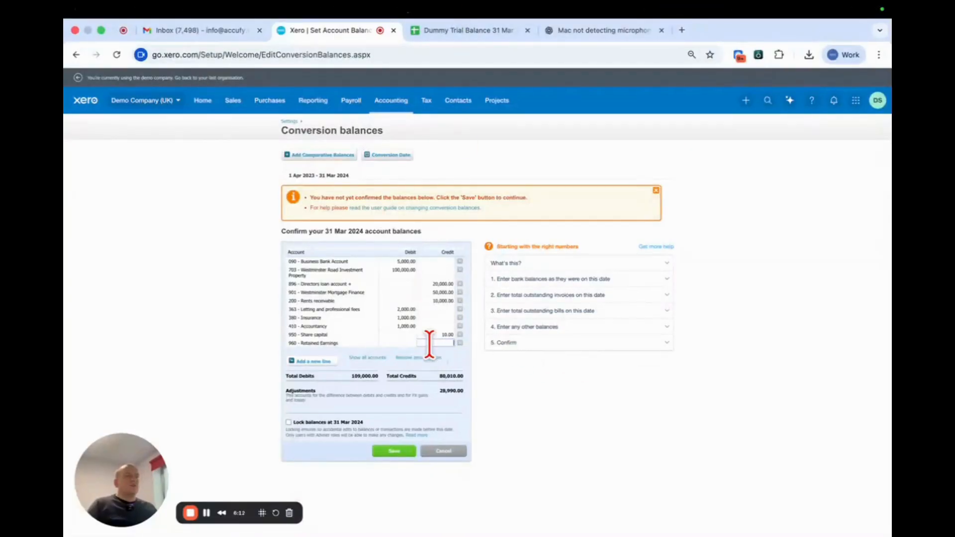
# - Enter the sheet's Profit and Loss balance of 28990 as the Retained Earnings credit, and save the conversion balances
pyautogui.click(437, 31)
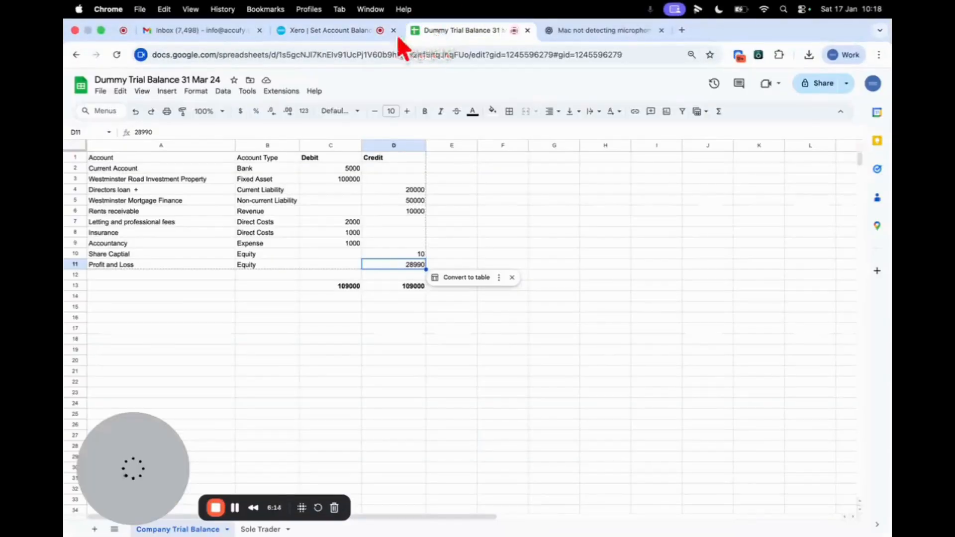
pyautogui.click(324, 33)
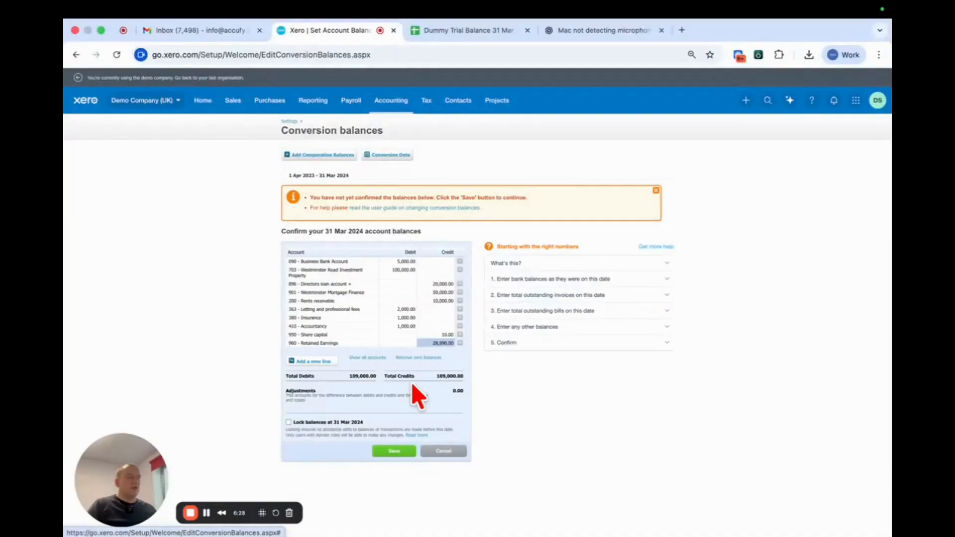
pyautogui.click(395, 453)
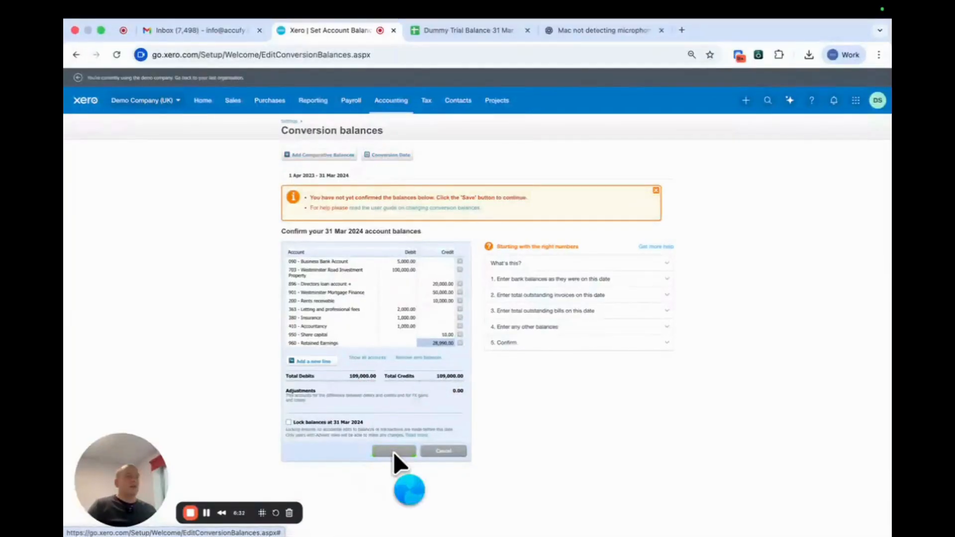
# - Open the Balance Sheet report in a separate tab and review it at 31 March 2024 alongside the Profit and Loss
pyautogui.click(314, 102)
pyautogui.rightClick(332, 223)
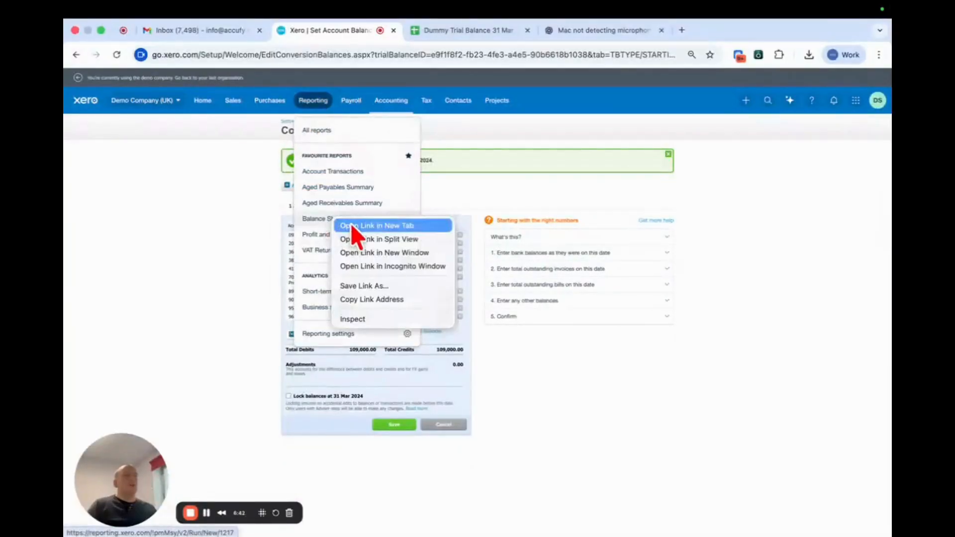
pyautogui.click(351, 226)
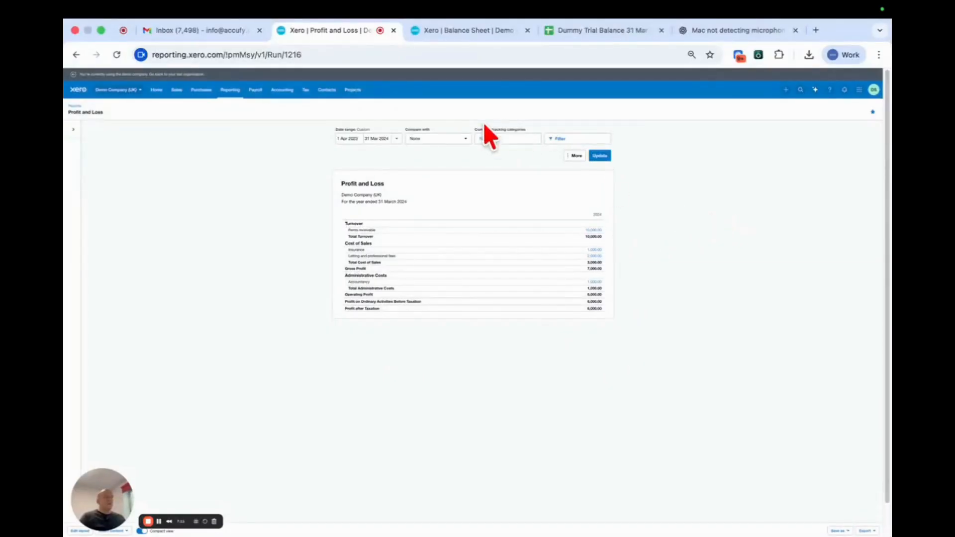
pyautogui.click(461, 25)
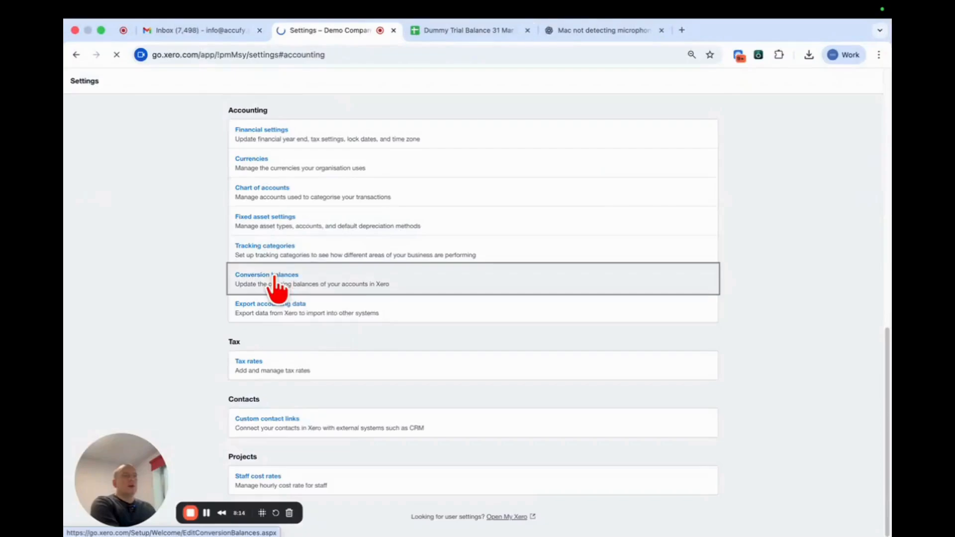
pyautogui.click(275, 286)
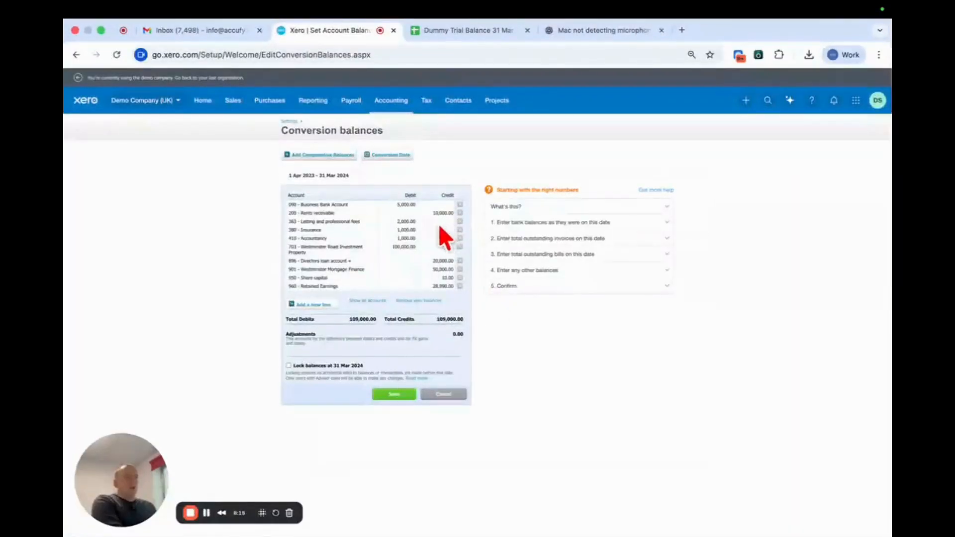
# - Remove all account lines below Rents receivable from the 31 Mar 2024 conversion balances
pyautogui.click(460, 221)
pyautogui.click(460, 222)
pyautogui.click(460, 221)
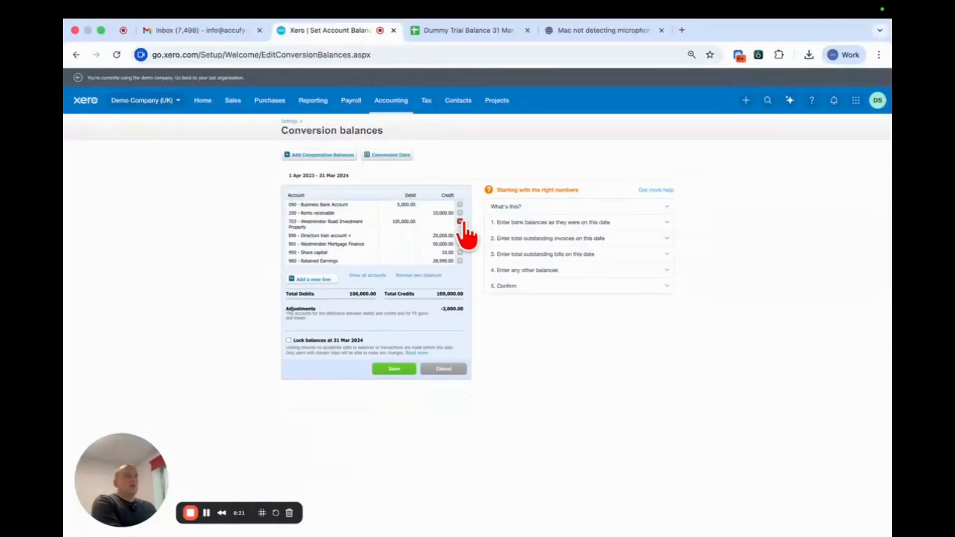
pyautogui.click(460, 222)
pyautogui.click(460, 222)
pyautogui.click(460, 221)
pyautogui.click(460, 222)
pyautogui.click(461, 221)
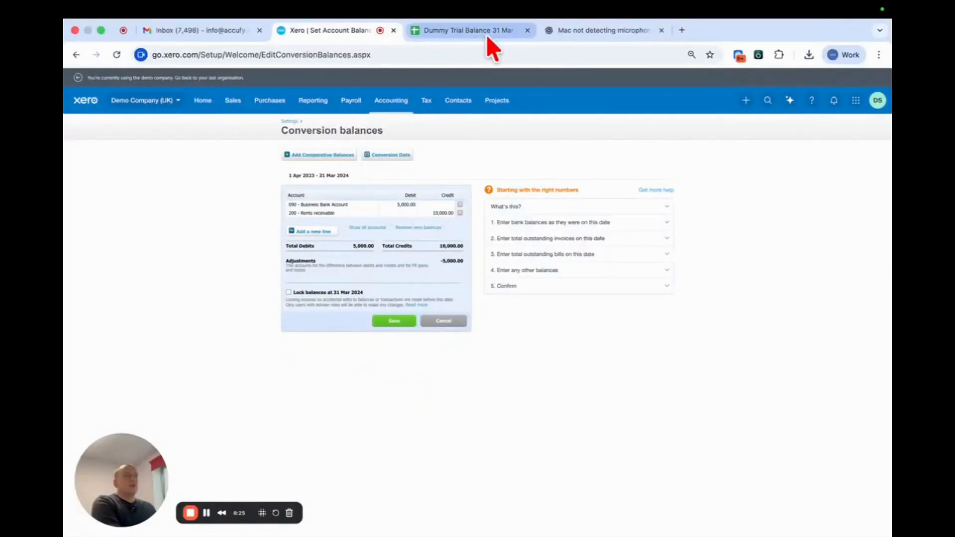
# - Review the Sole Trader trial balance in the spreadsheet, and return to the conversion balances in Xero
pyautogui.click(456, 30)
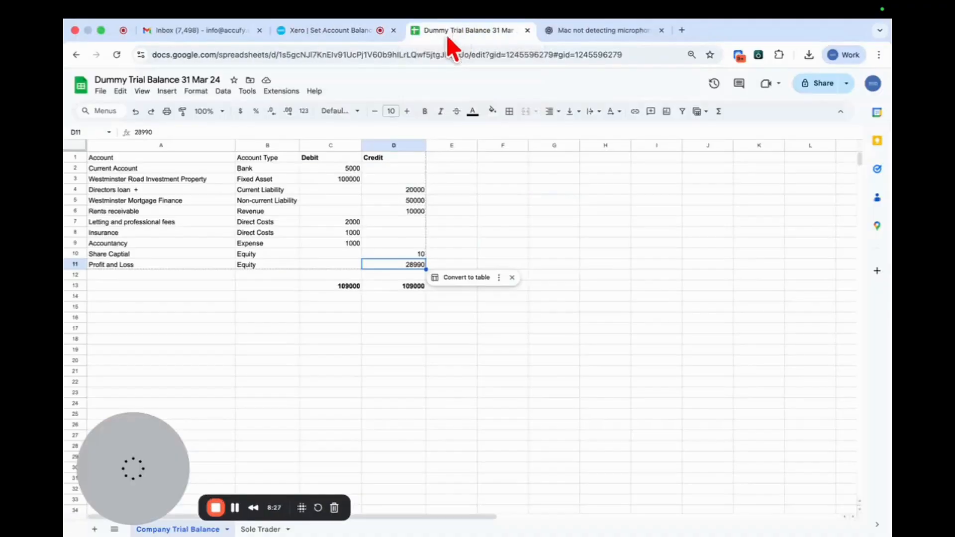
pyautogui.click(260, 530)
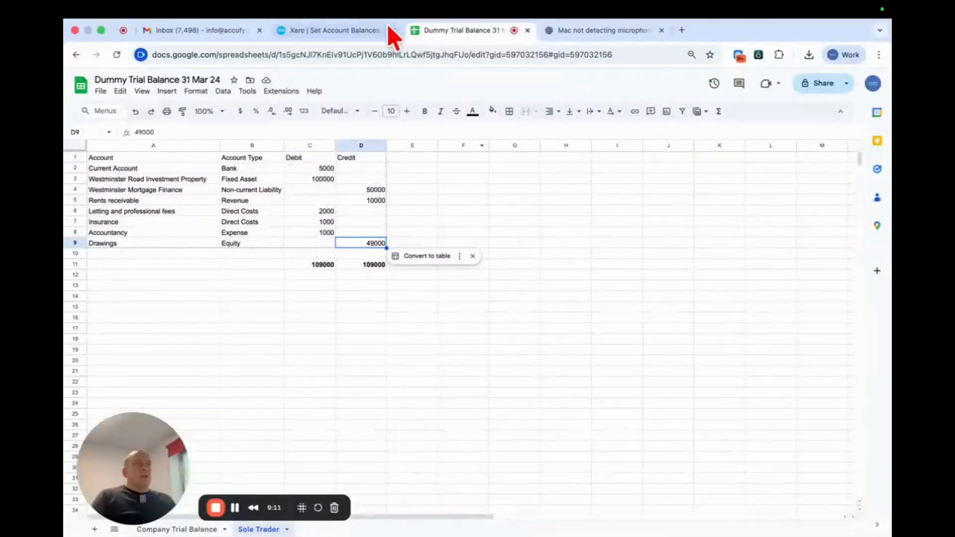
pyautogui.click(320, 33)
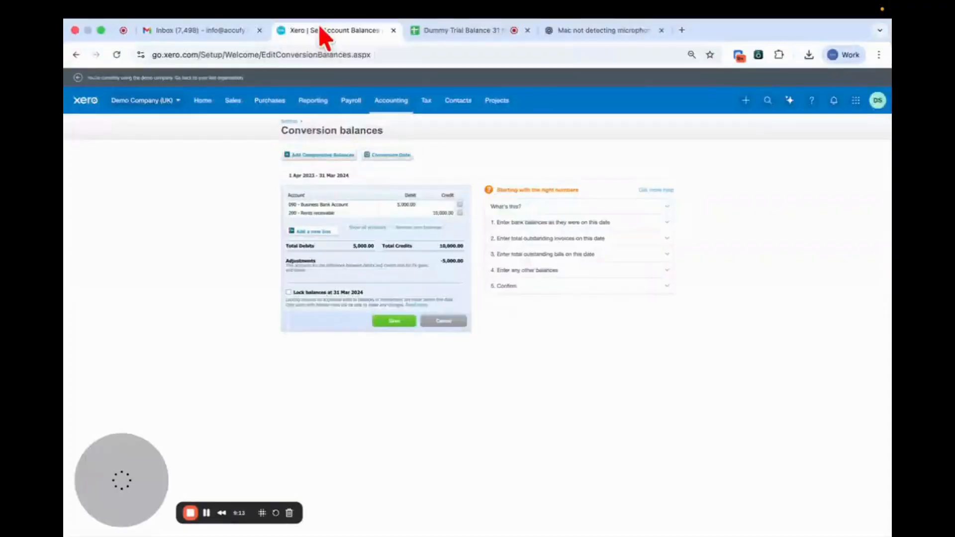
# - Add the account 897 - drawings with a credit balance of 49000, and save the conversion balances
pyautogui.write('dra')
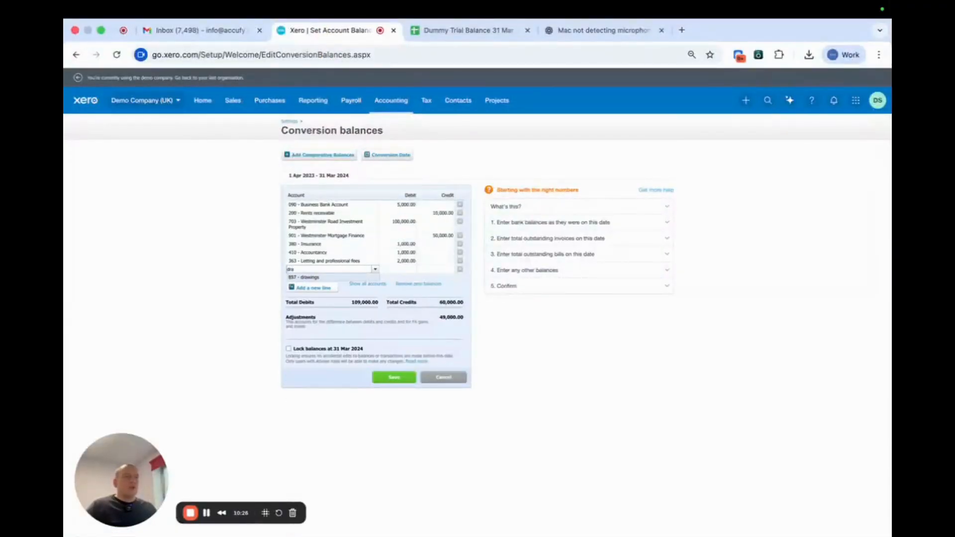
pyautogui.click(322, 278)
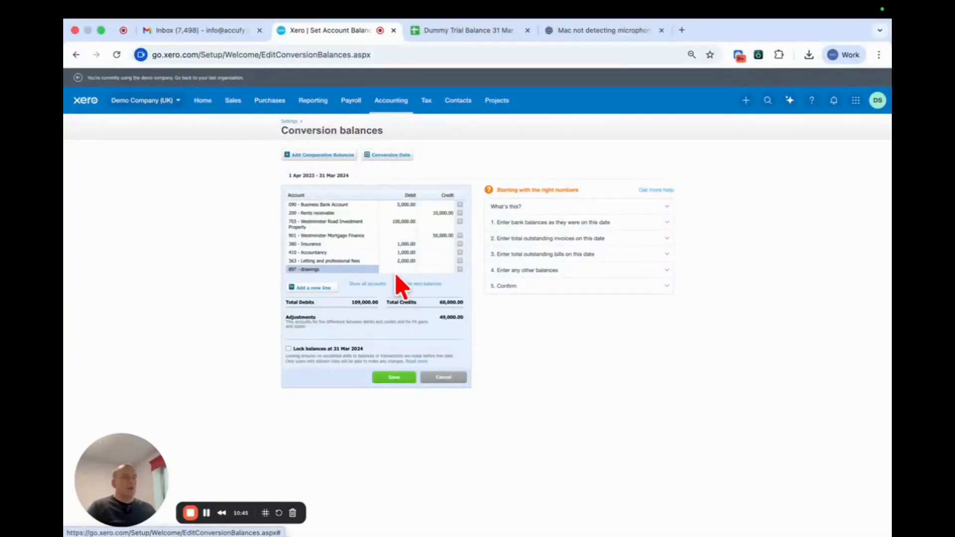
pyautogui.click(438, 270)
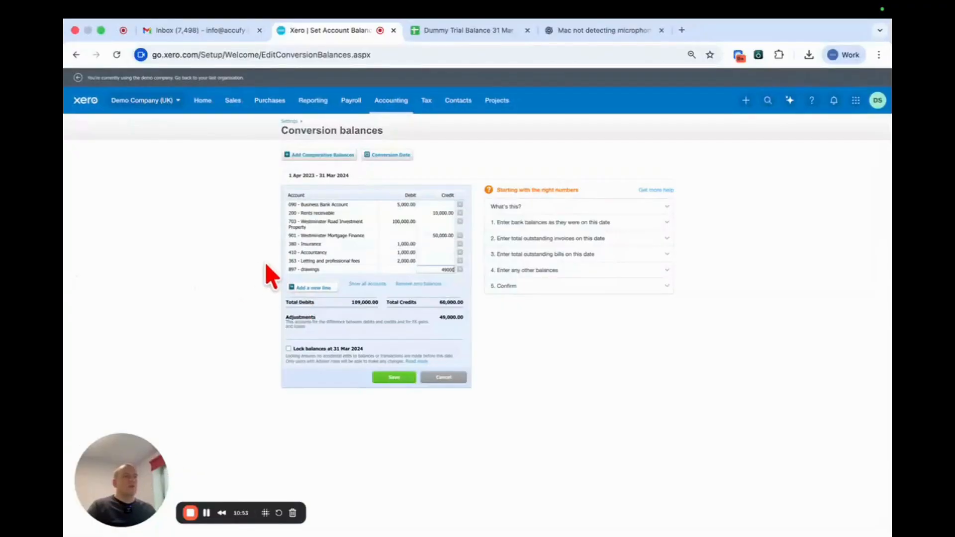
pyautogui.press('Tab')
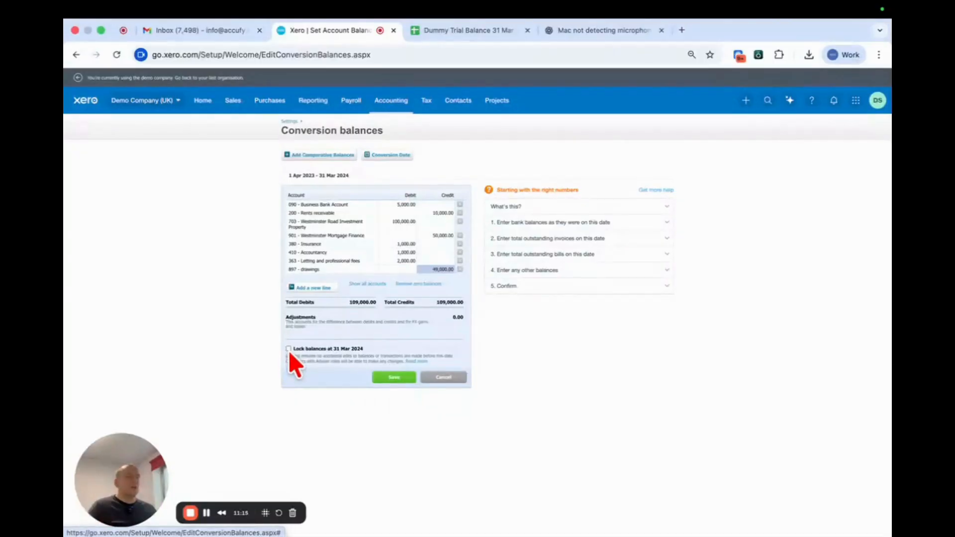
pyautogui.click(392, 380)
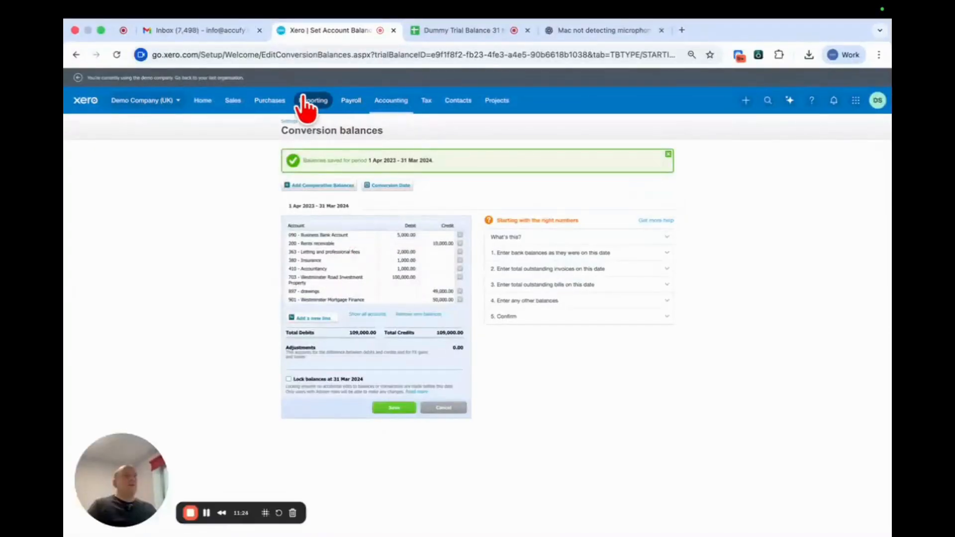
# - Open the Balance Sheet in a separate tab and the Profit and Loss report, and review the sole trader's figures at 31 March 2024
pyautogui.click(306, 102)
pyautogui.rightClick(354, 215)
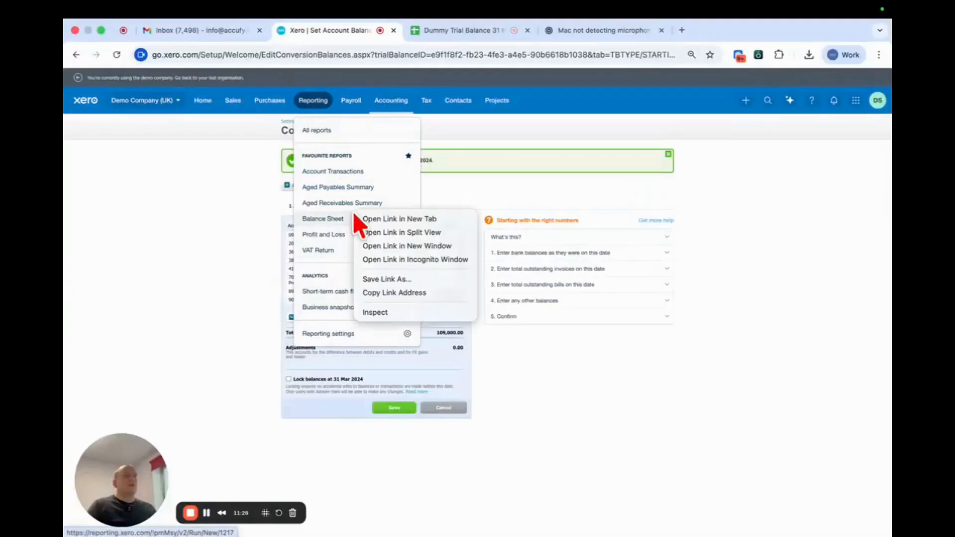
pyautogui.click(385, 219)
pyautogui.click(323, 235)
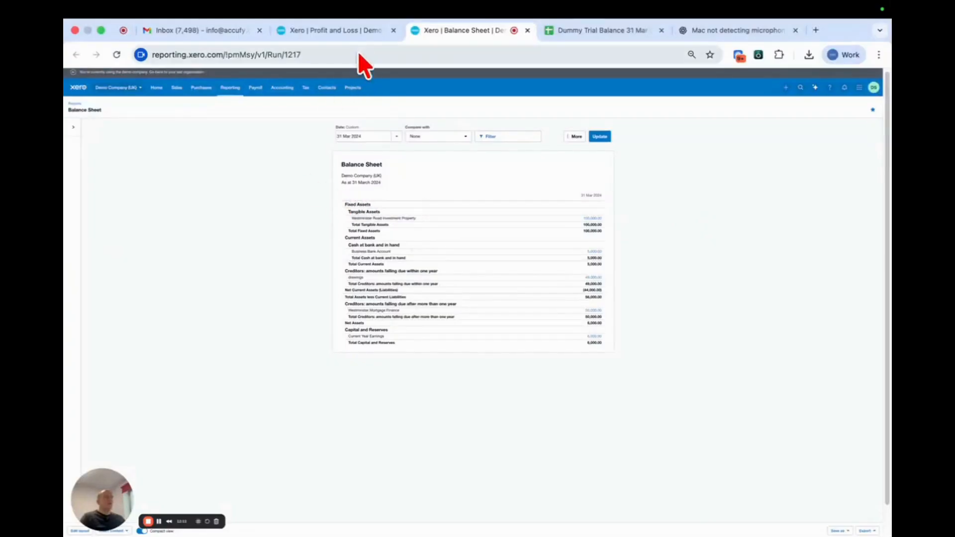
pyautogui.click(372, 38)
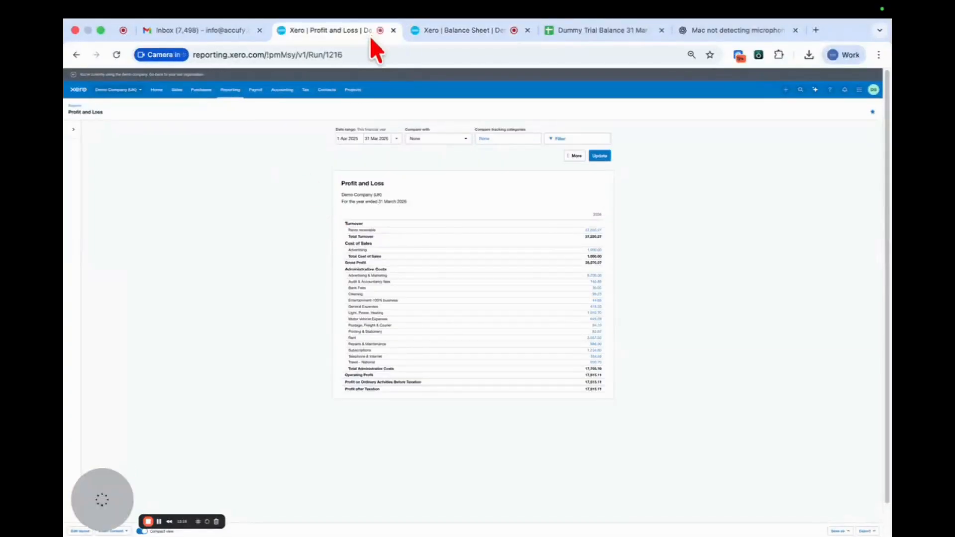
pyautogui.click(468, 35)
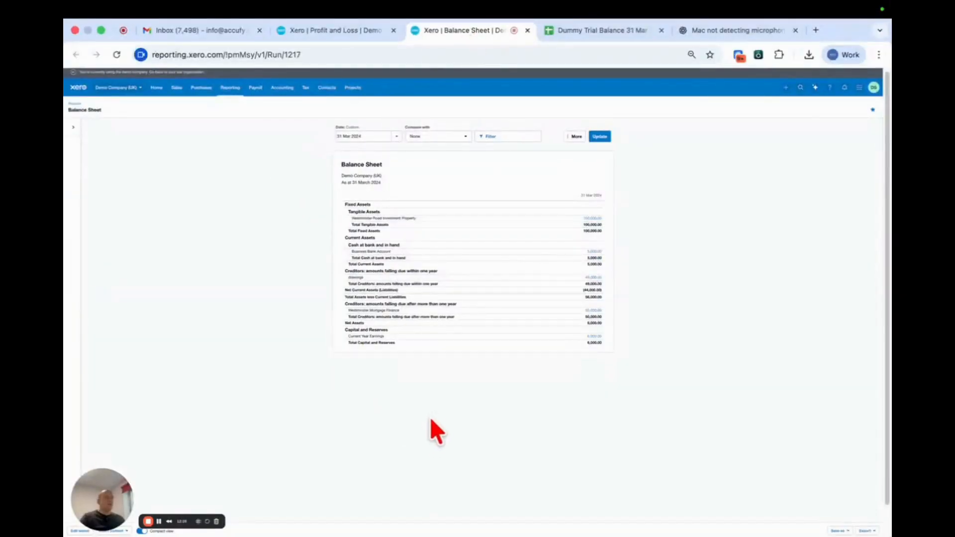